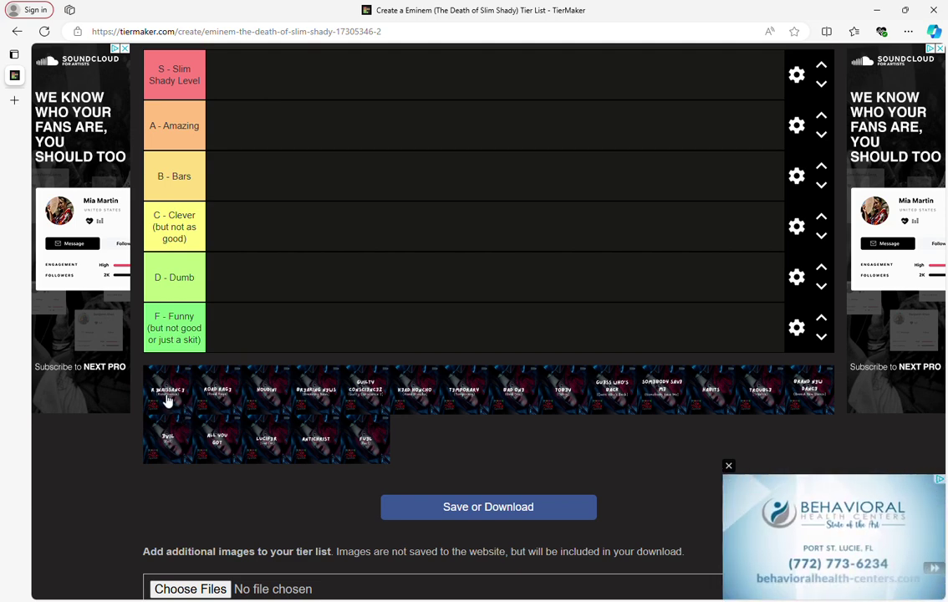
# Place the Renaissance track in the B - Bars tier
pyautogui.moveTo(168, 401); pyautogui.dragTo(228, 327)
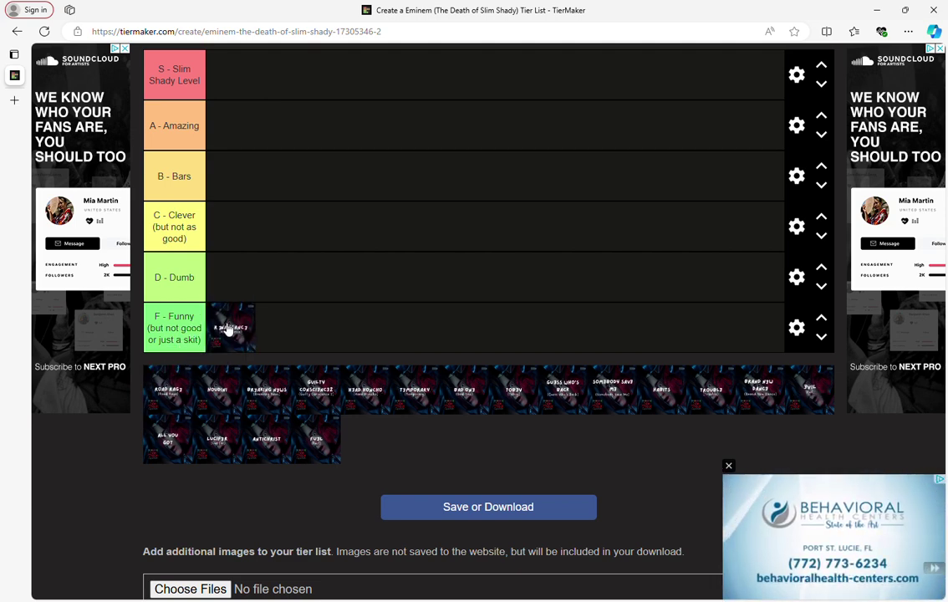
pyautogui.scroll(-1, 227, 328)
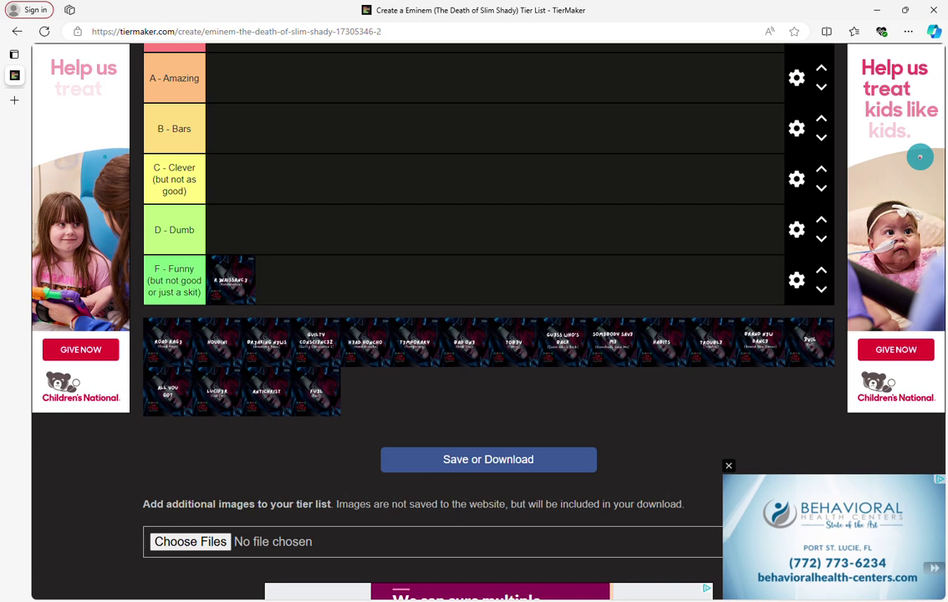
pyautogui.scroll(3, 227, 328)
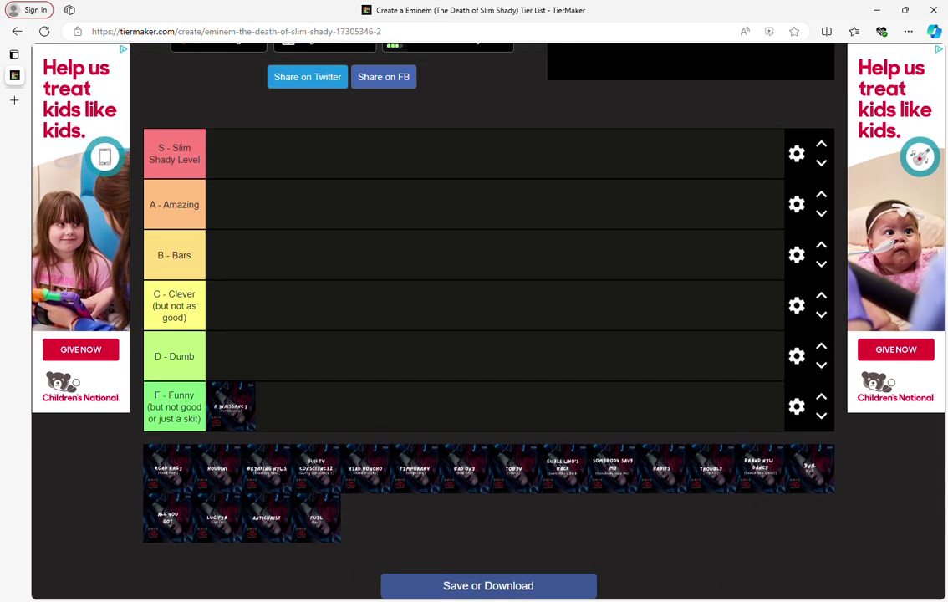
pyautogui.moveTo(232, 405); pyautogui.dragTo(230, 255)
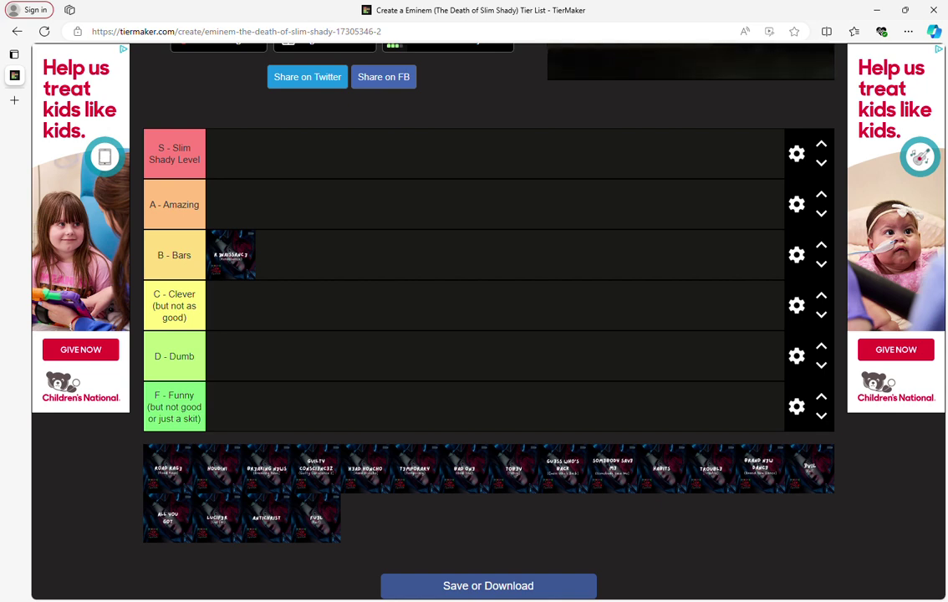
# Rank Houdini in the S tier, Road Rage in the C tier and Breaking News in the F tier
pyautogui.moveTo(217, 468); pyautogui.dragTo(231, 153)
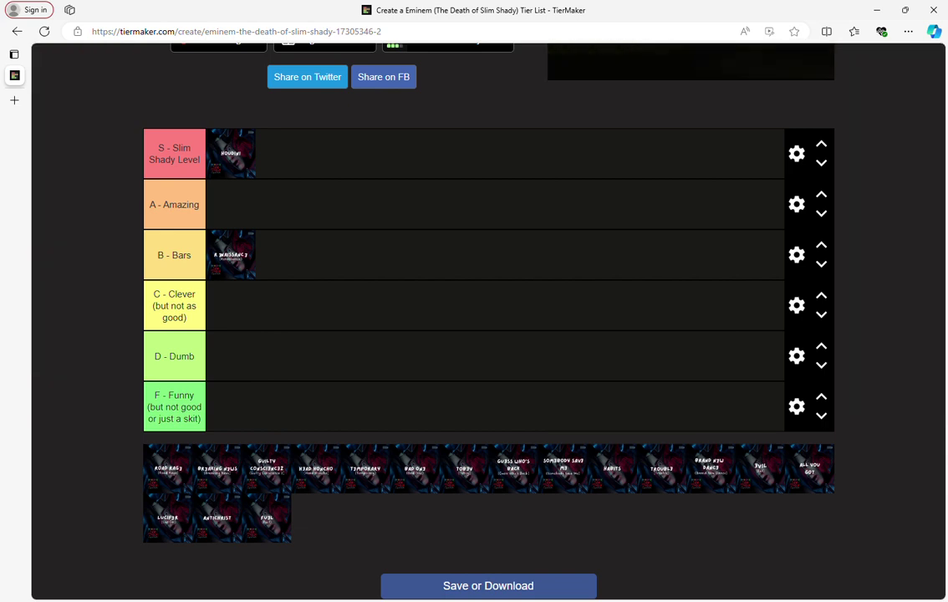
pyautogui.moveTo(167, 468); pyautogui.dragTo(219, 299)
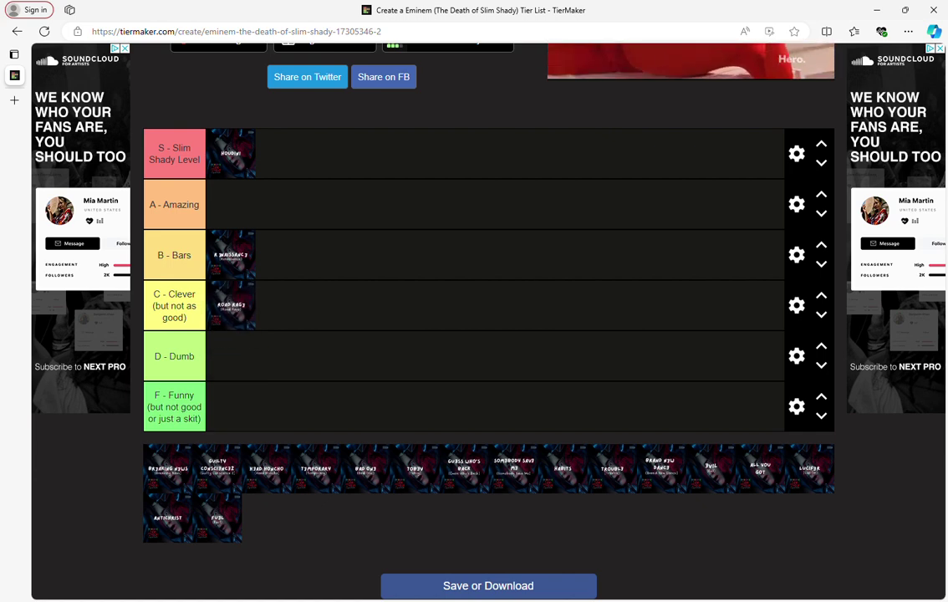
pyautogui.moveTo(167, 468); pyautogui.dragTo(232, 407)
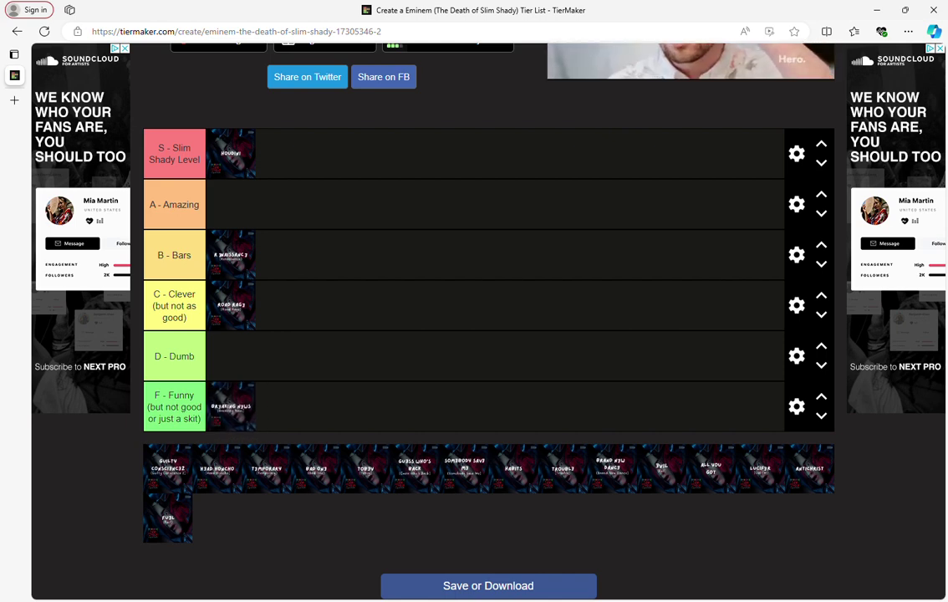
# Place Guilty Conscience 2 in the A - Amazing tier and Head Honcho in the B - Bars tier
pyautogui.moveTo(168, 468); pyautogui.dragTo(231, 204)
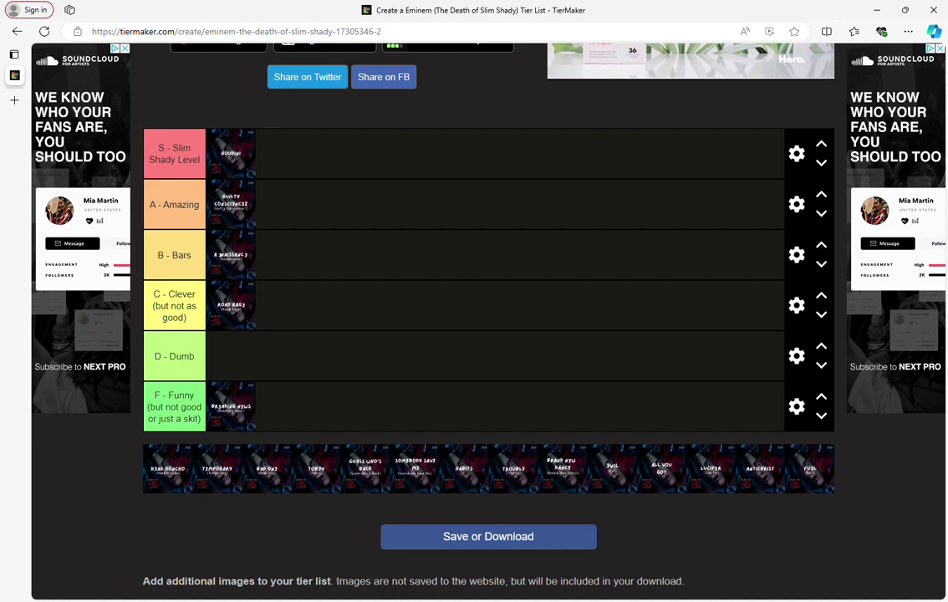
pyautogui.moveTo(167, 468); pyautogui.dragTo(282, 269)
pyautogui.scroll(1, 433, 284)
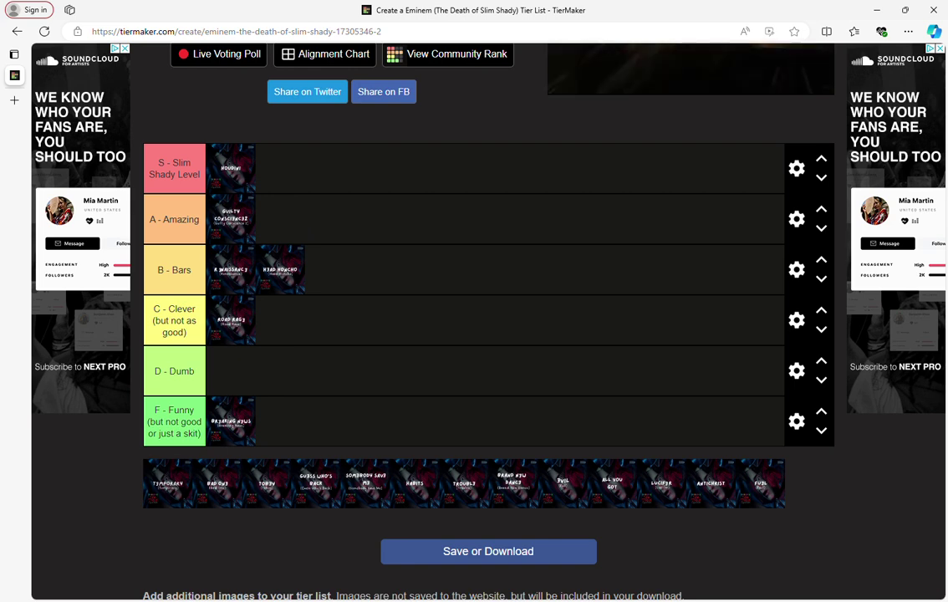
# Add Temporary and Tobey to the S - Slim Shady Level tier and Bad One to the C tier
pyautogui.moveTo(167, 483); pyautogui.dragTo(280, 168)
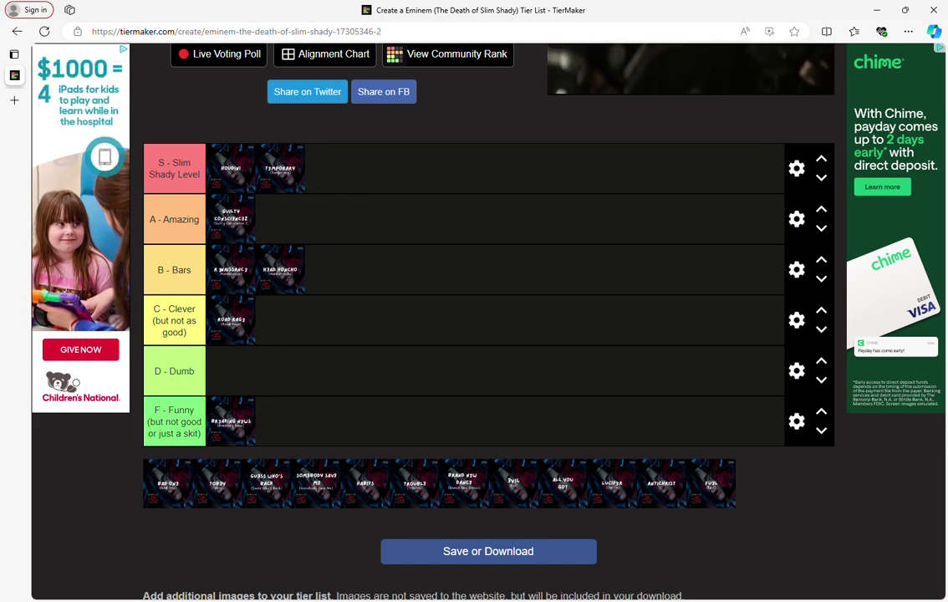
pyautogui.moveTo(167, 483); pyautogui.dragTo(304, 315)
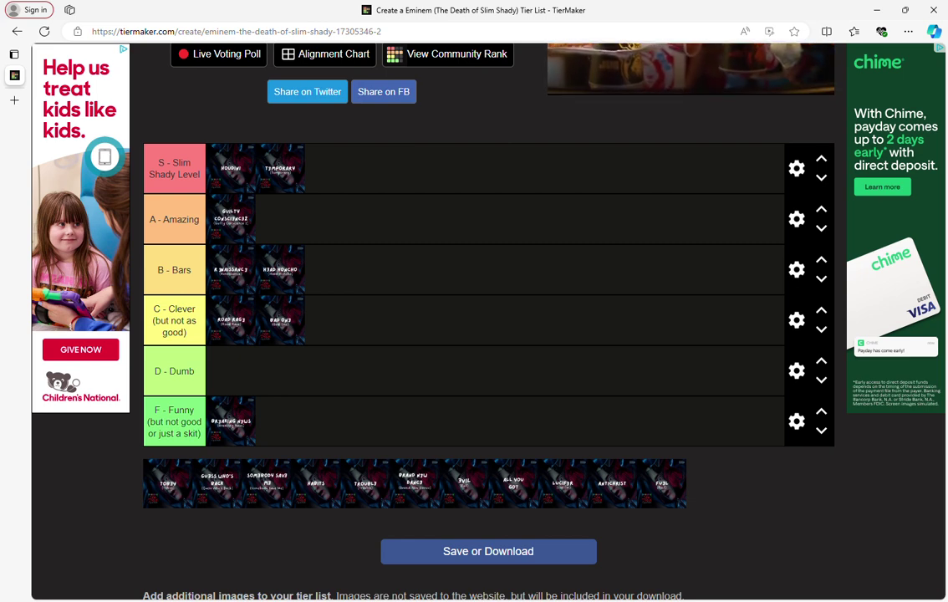
pyautogui.moveTo(167, 483); pyautogui.dragTo(330, 168)
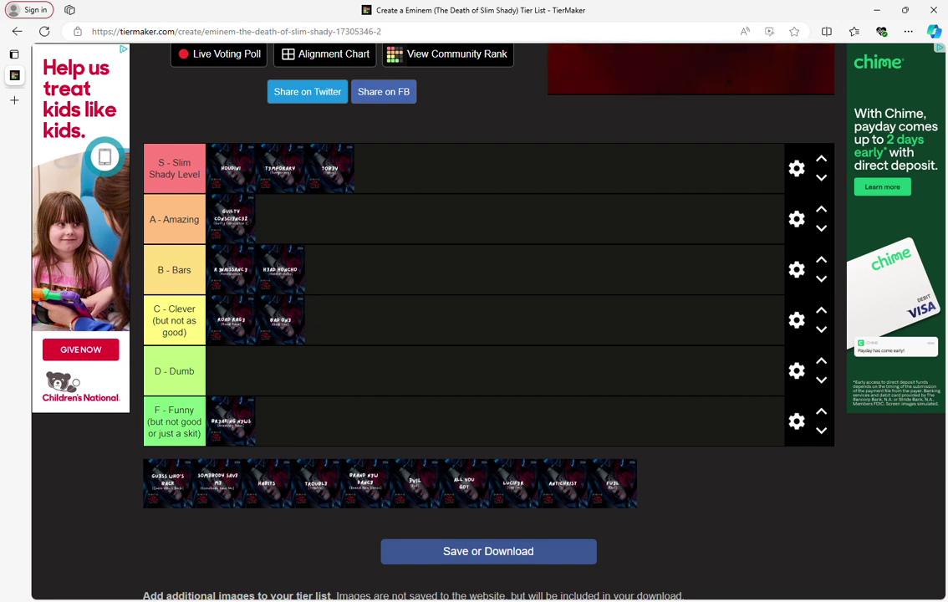
# Rank Guess Who's Back in the F tier, Somebody Save Me in the A tier and Habits in the S tier
pyautogui.moveTo(167, 483); pyautogui.dragTo(280, 420)
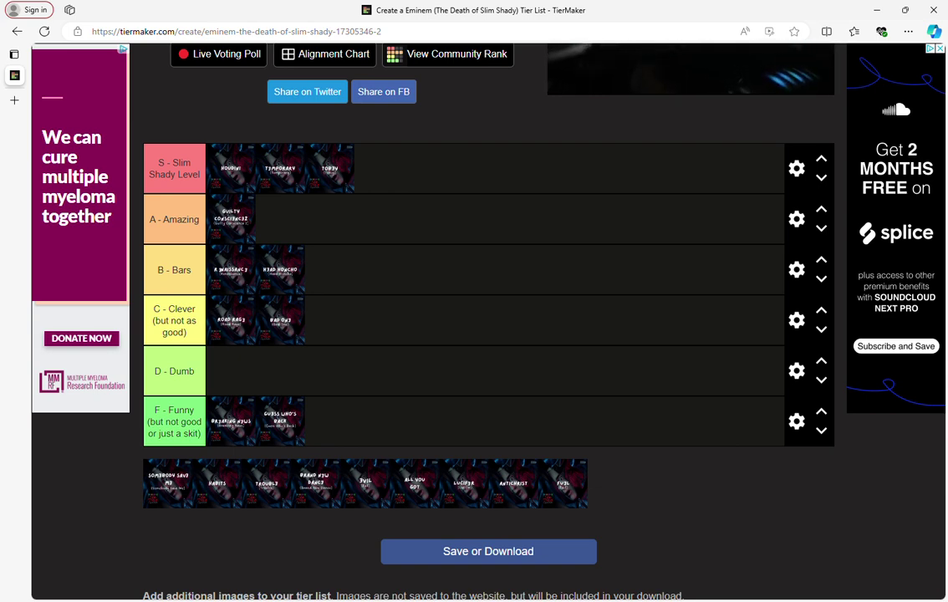
pyautogui.moveTo(167, 483); pyautogui.dragTo(354, 219)
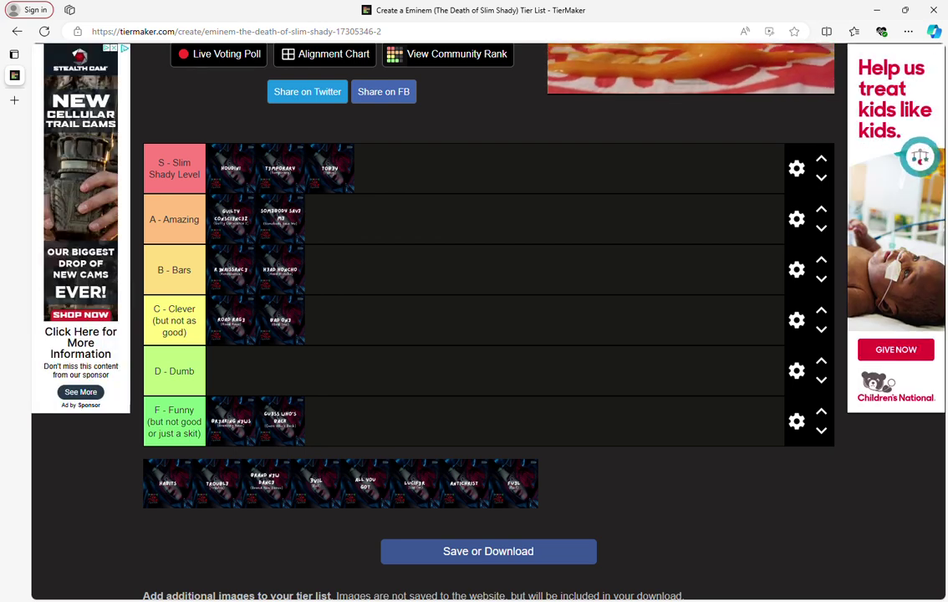
pyautogui.moveTo(170, 483); pyautogui.dragTo(336, 149)
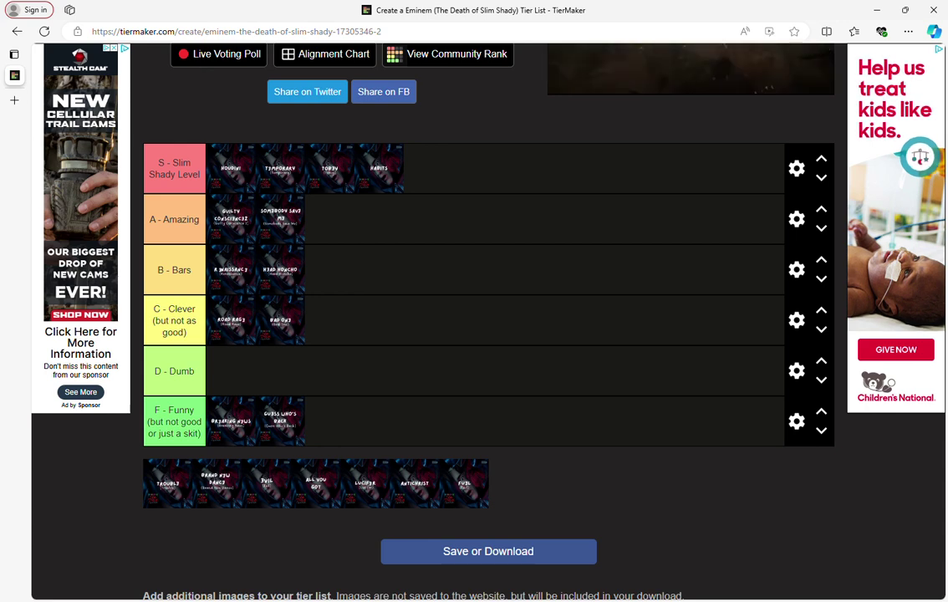
# Place Trouble in the D - Dumb tier, Brand New Dance in the S tier and Evil in the C tier
pyautogui.moveTo(167, 483); pyautogui.dragTo(231, 371)
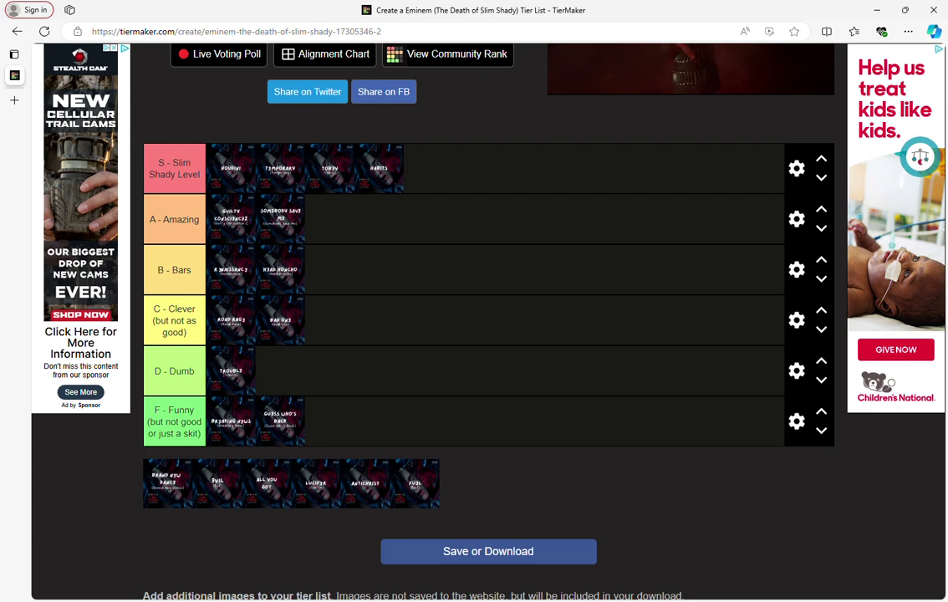
pyautogui.moveTo(167, 483); pyautogui.dragTo(428, 167)
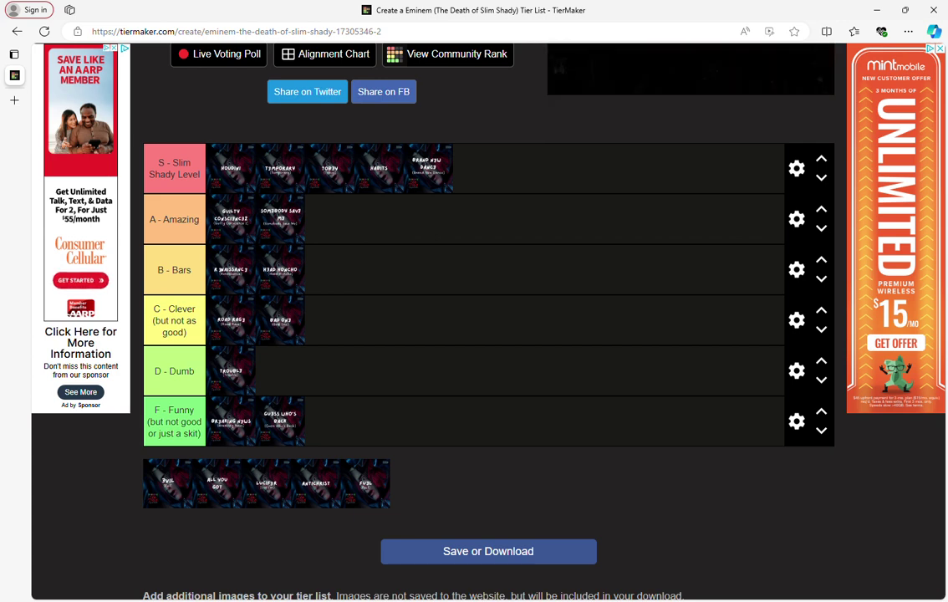
pyautogui.moveTo(167, 483); pyautogui.dragTo(335, 269)
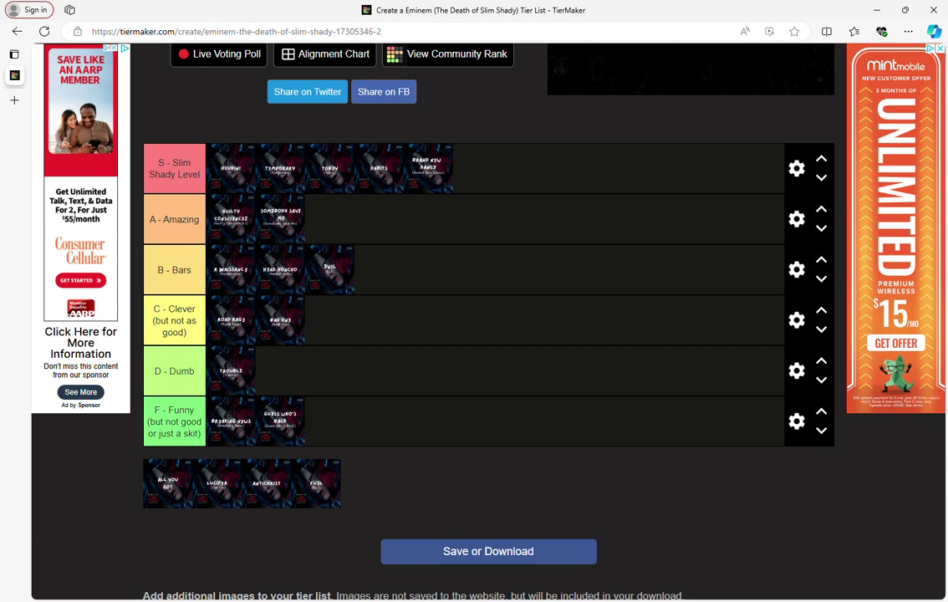
pyautogui.moveTo(330, 270); pyautogui.dragTo(330, 320)
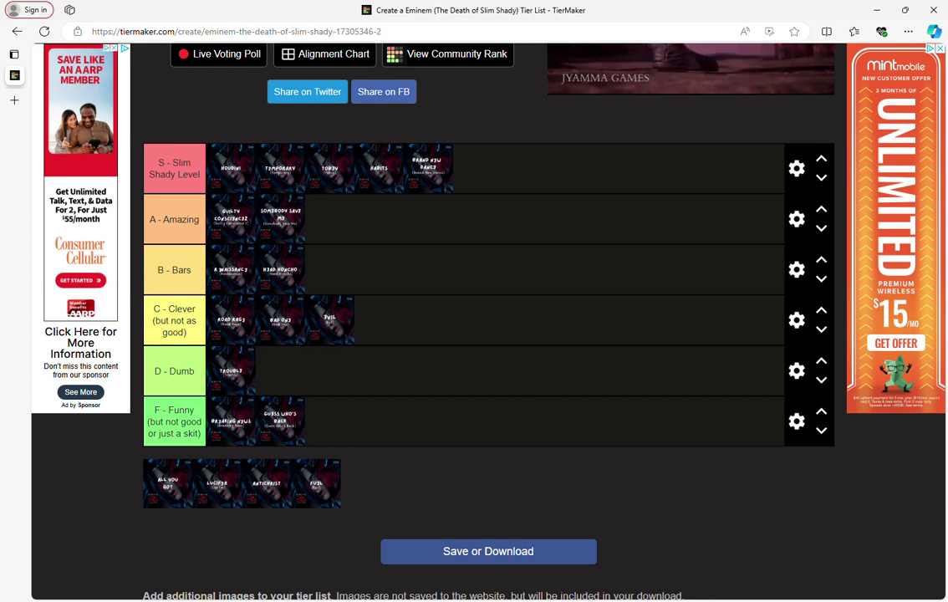
# Rank the remaining tracks: All You Got in the F tier, Lucifer and Antichrist in the A tier, and Fuel in the B tier
pyautogui.moveTo(167, 483); pyautogui.dragTo(330, 420)
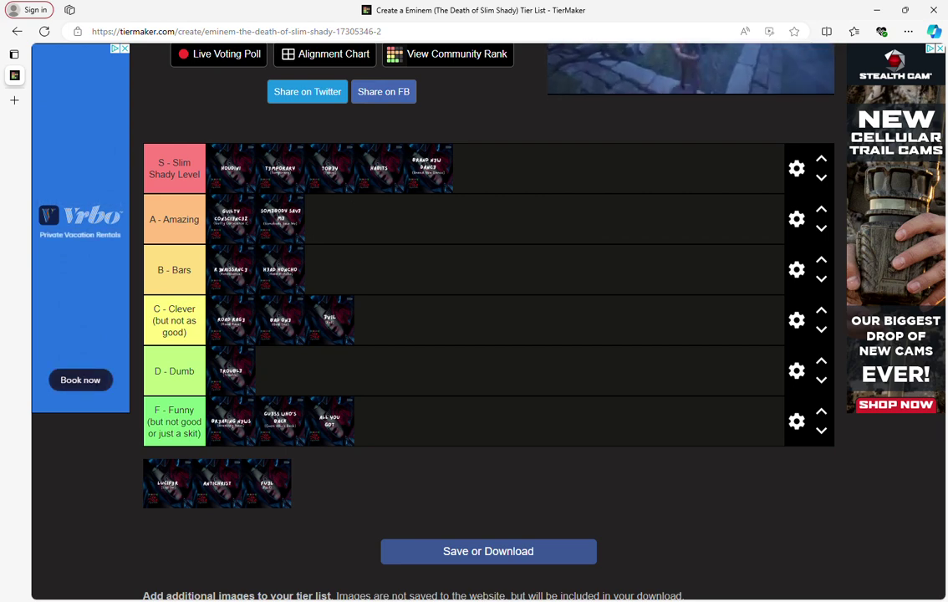
pyautogui.moveTo(167, 483); pyautogui.dragTo(328, 190)
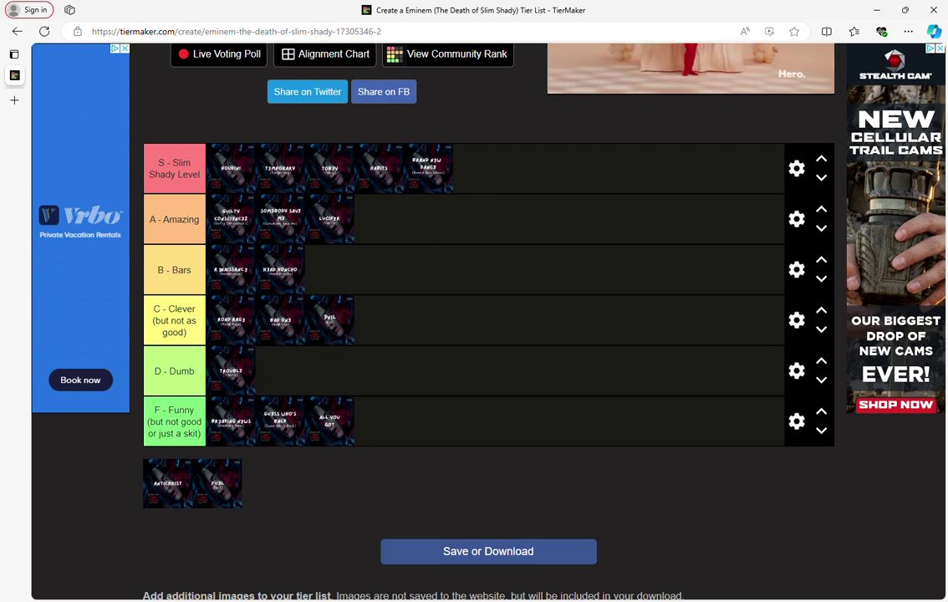
pyautogui.scroll(3, 488, 317)
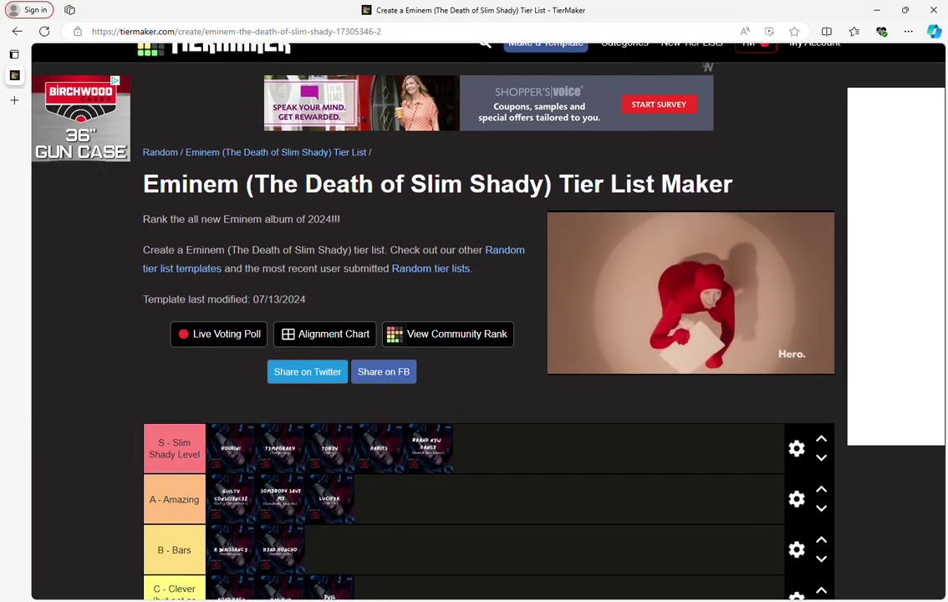
pyautogui.scroll(-3, 488, 318)
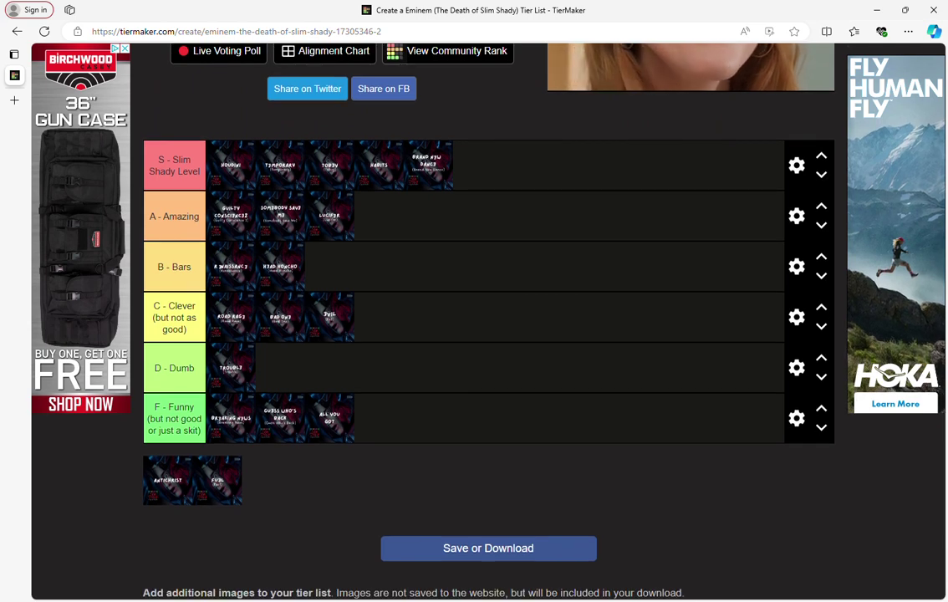
pyautogui.moveTo(167, 480); pyautogui.dragTo(427, 188)
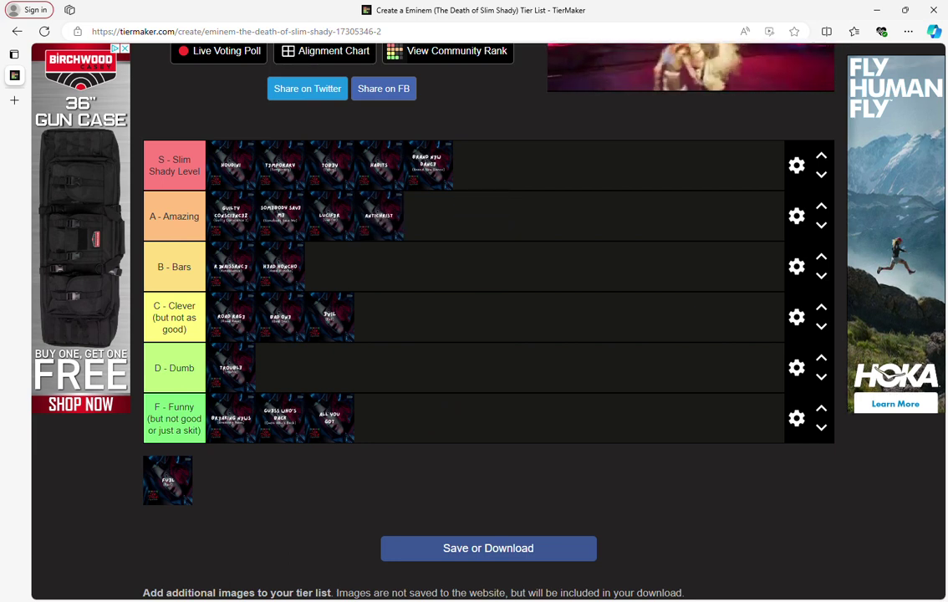
pyautogui.moveTo(167, 480); pyautogui.dragTo(329, 266)
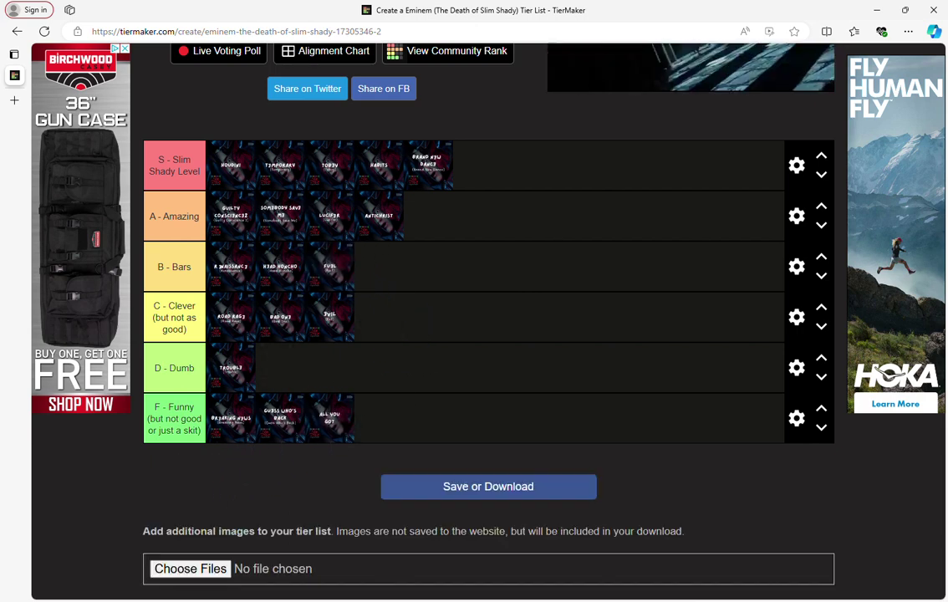
# Search the site's tier list templates for "the death of" and dismiss the search
pyautogui.scroll(3, 488, 317)
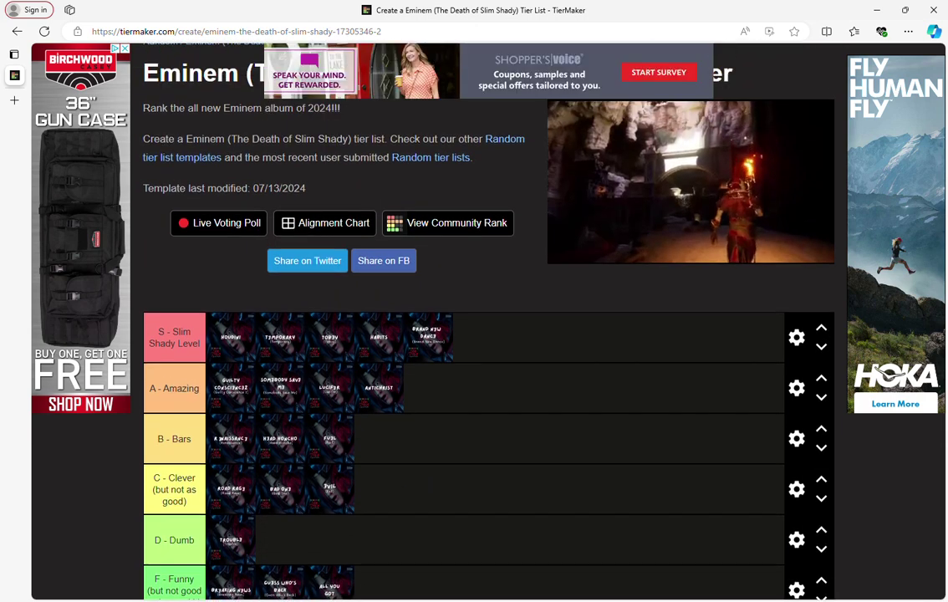
pyautogui.scroll(1, 204, 198)
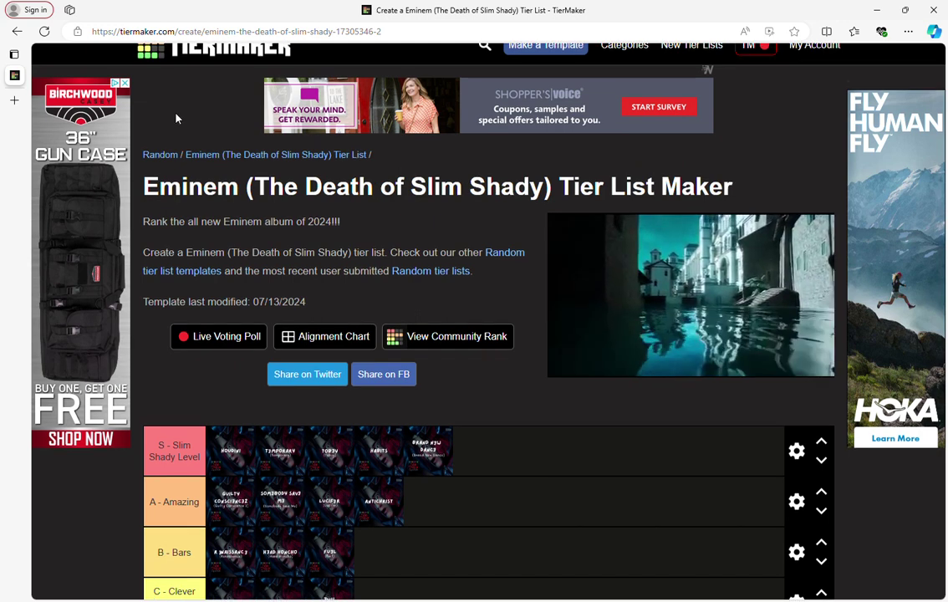
pyautogui.scroll(1, 212, 116)
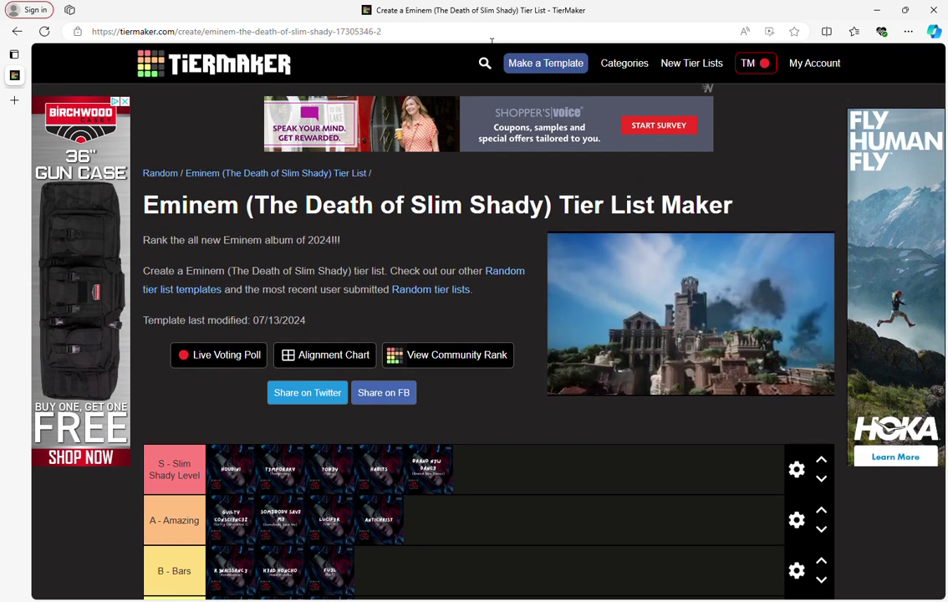
pyautogui.click(488, 66)
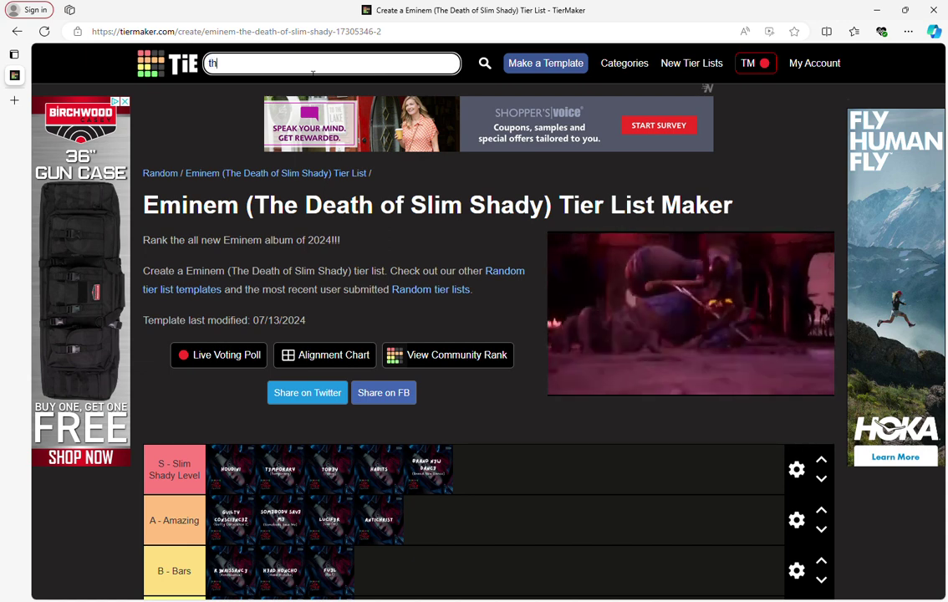
pyautogui.write('the ')
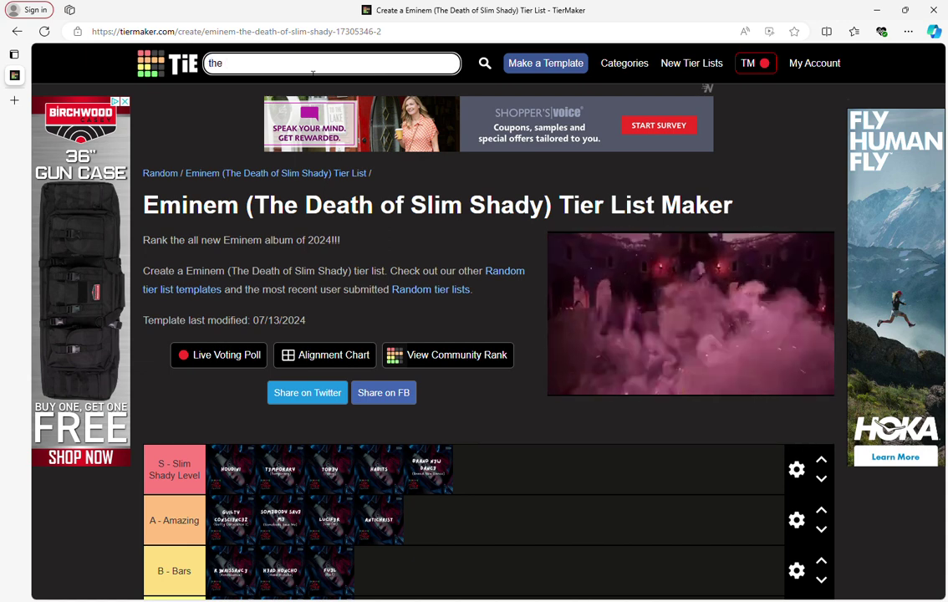
pyautogui.write('d')
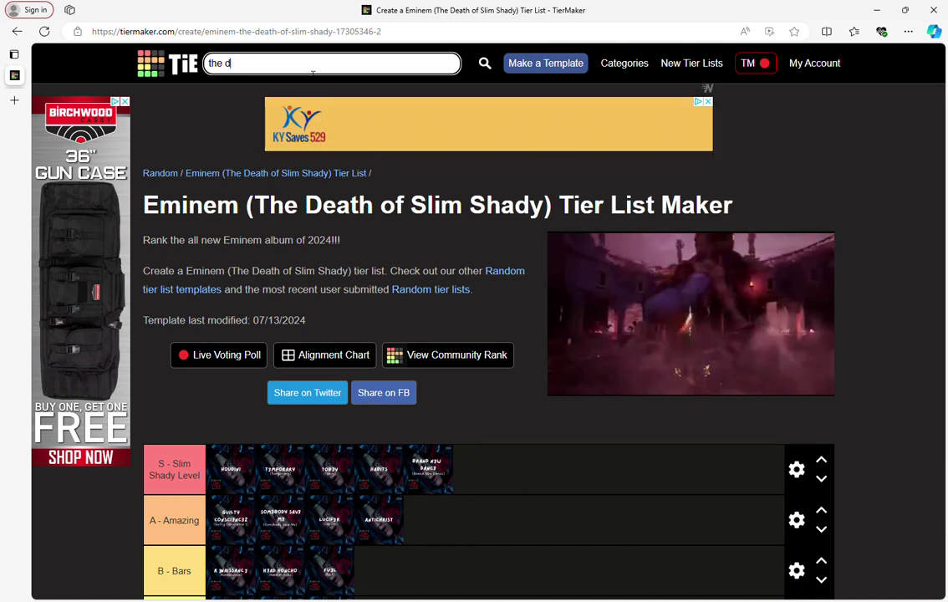
pyautogui.write('ea')
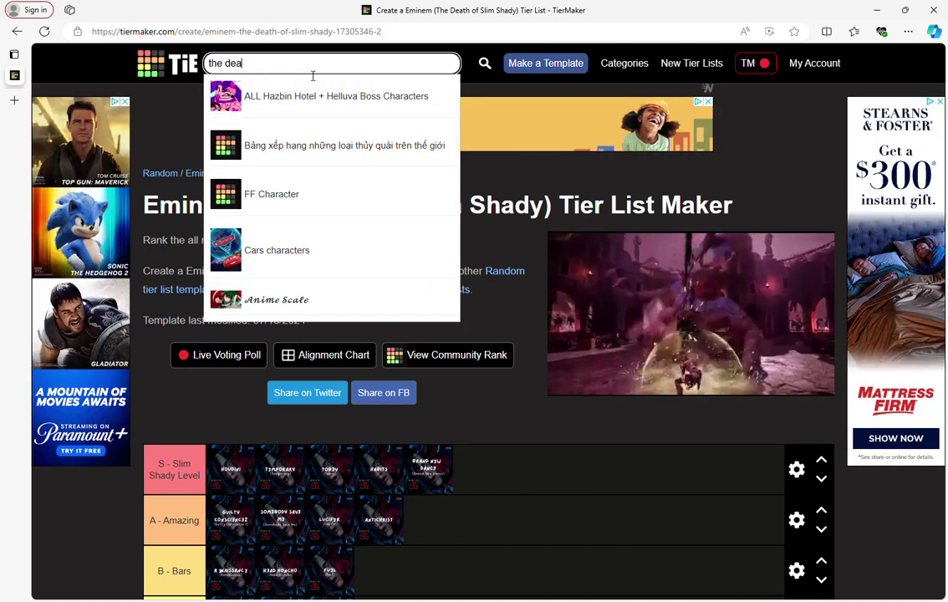
pyautogui.click(152, 346)
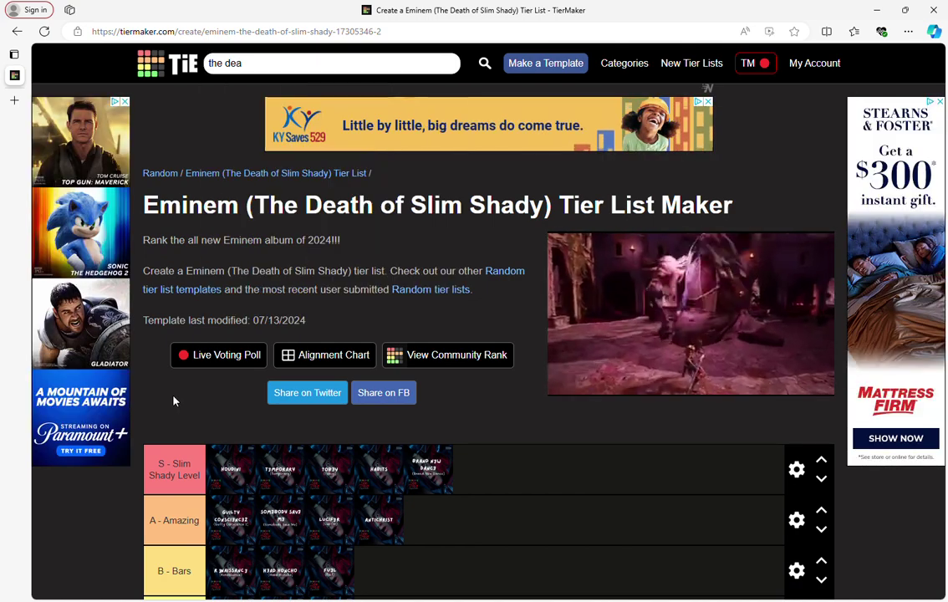
pyautogui.click(485, 64)
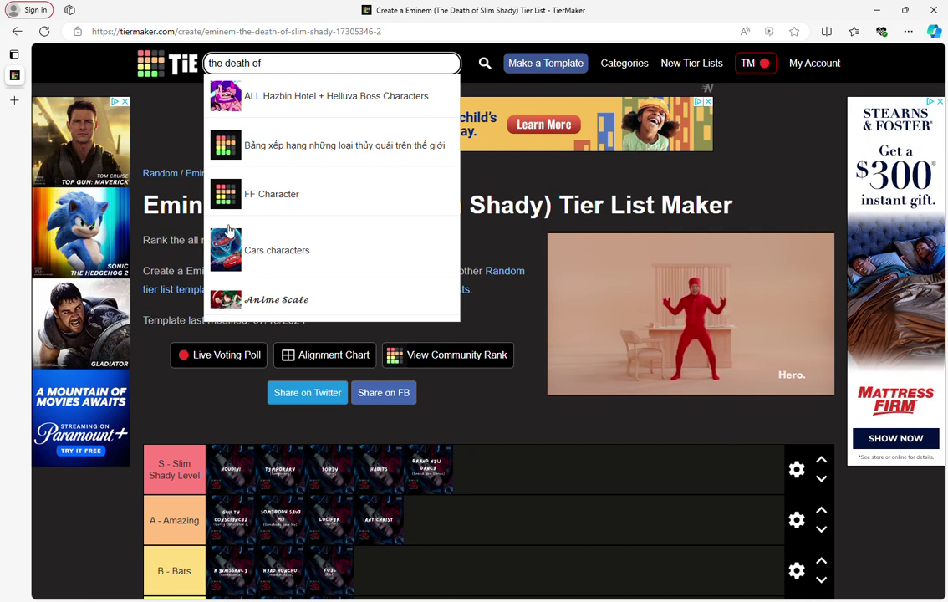
pyautogui.press('Escape')
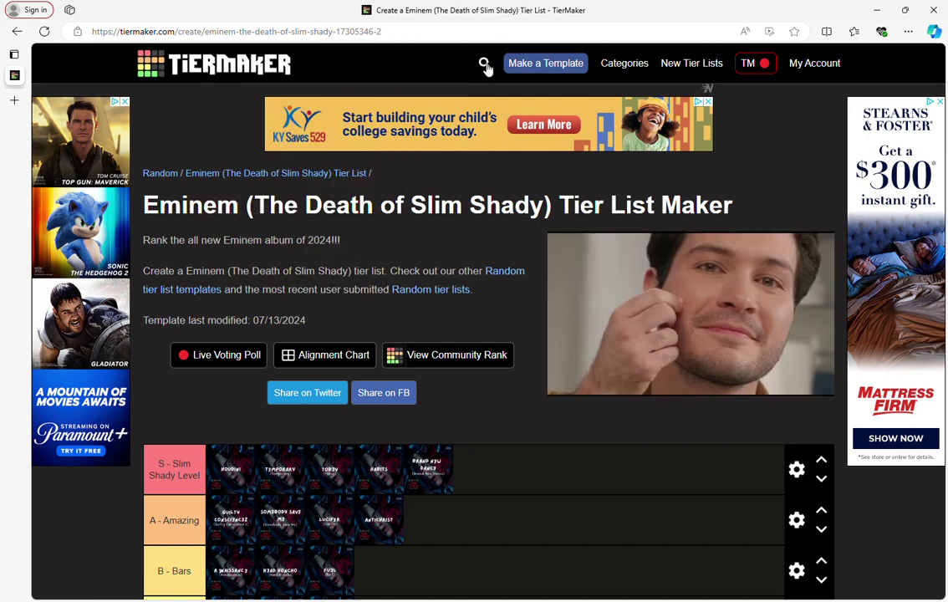
# Search the site's tier list templates for "the death of silm shady"
pyautogui.click(485, 65)
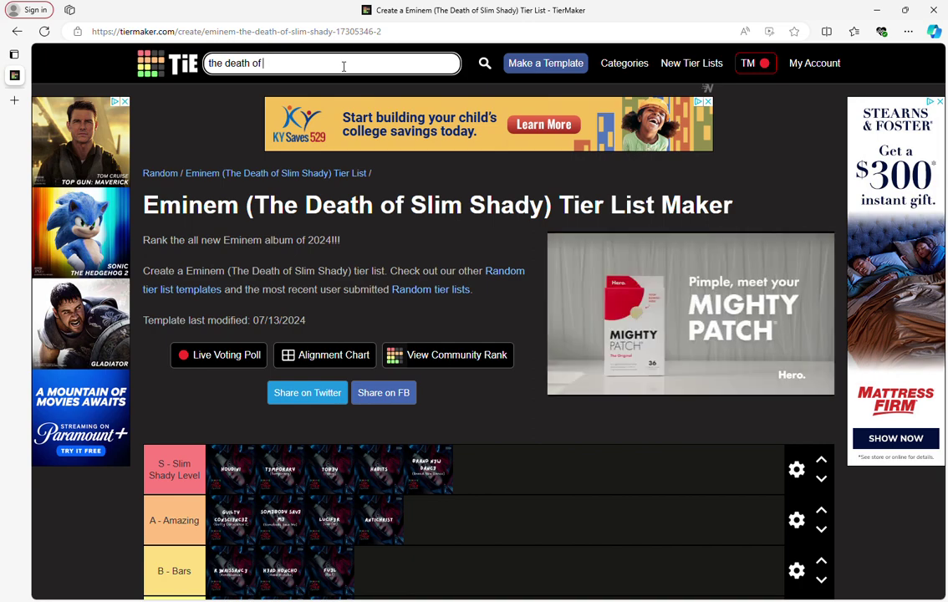
pyautogui.write('s')
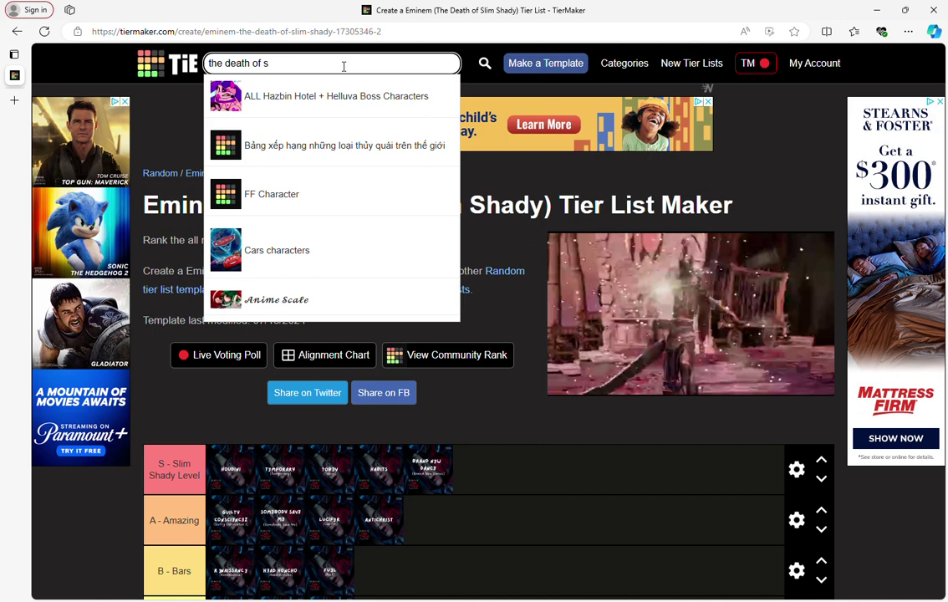
pyautogui.write('ilm')
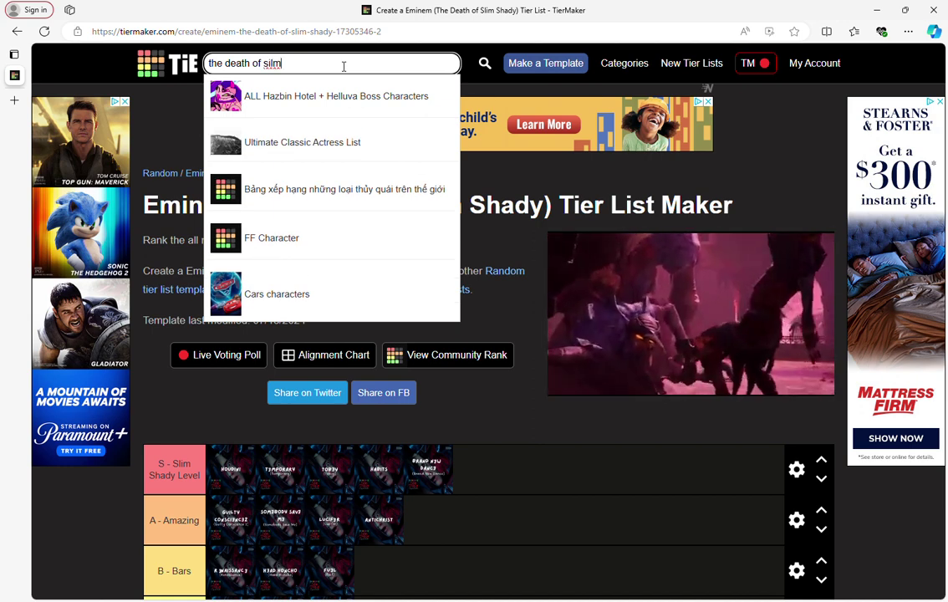
pyautogui.write(' s')
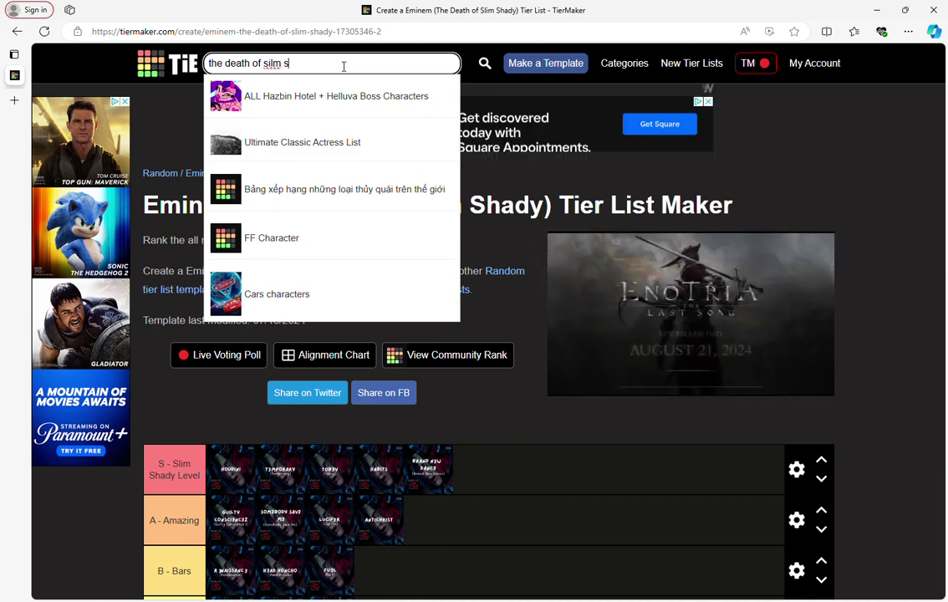
pyautogui.write('h')
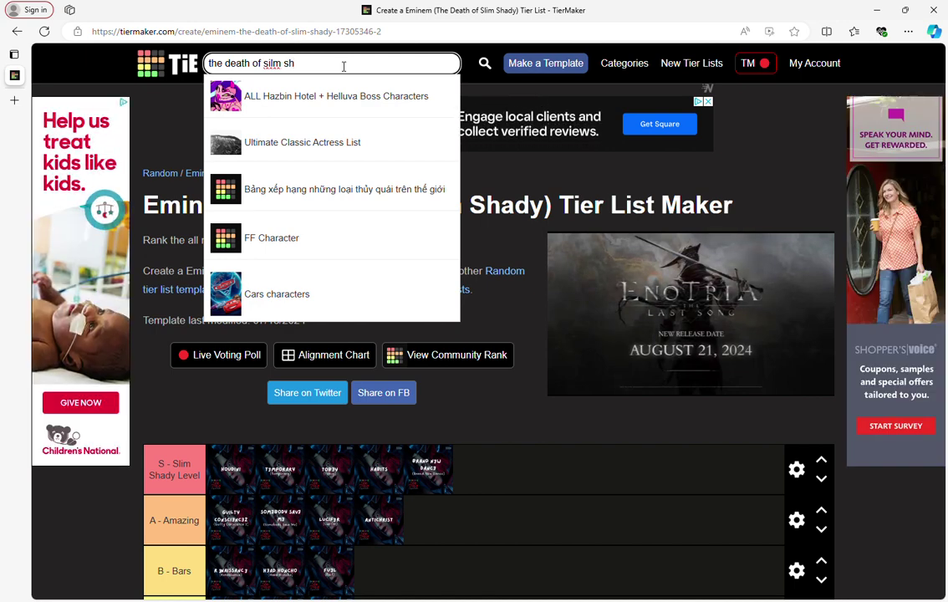
pyautogui.write('ad')
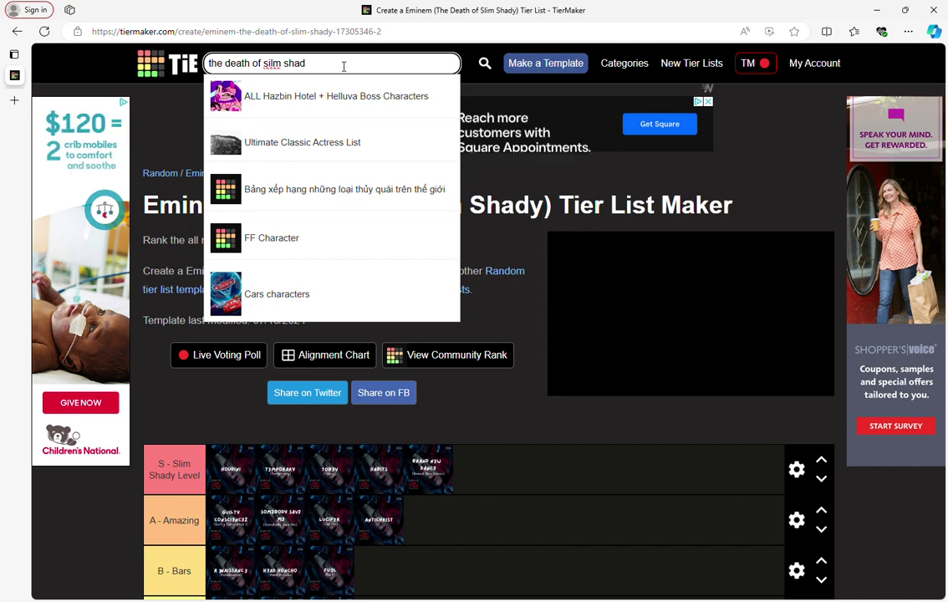
pyautogui.write('y')
pyautogui.press('Return')
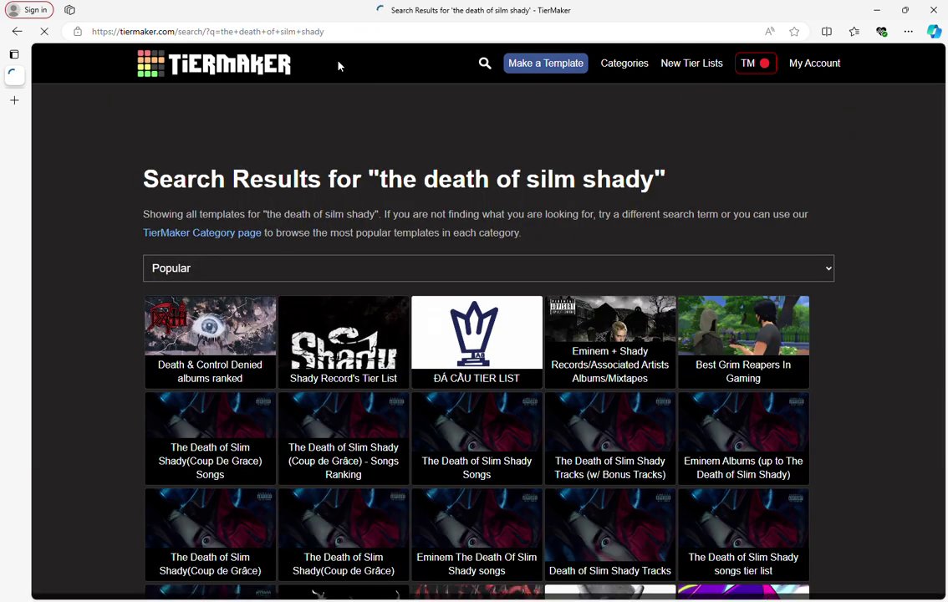
# Open the template "The Death of Slim Shady (Coup de Grâce) - Songs Ranking" from the search results
pyautogui.scroll(-1, 340, 195)
pyautogui.scroll(-3, 340, 195)
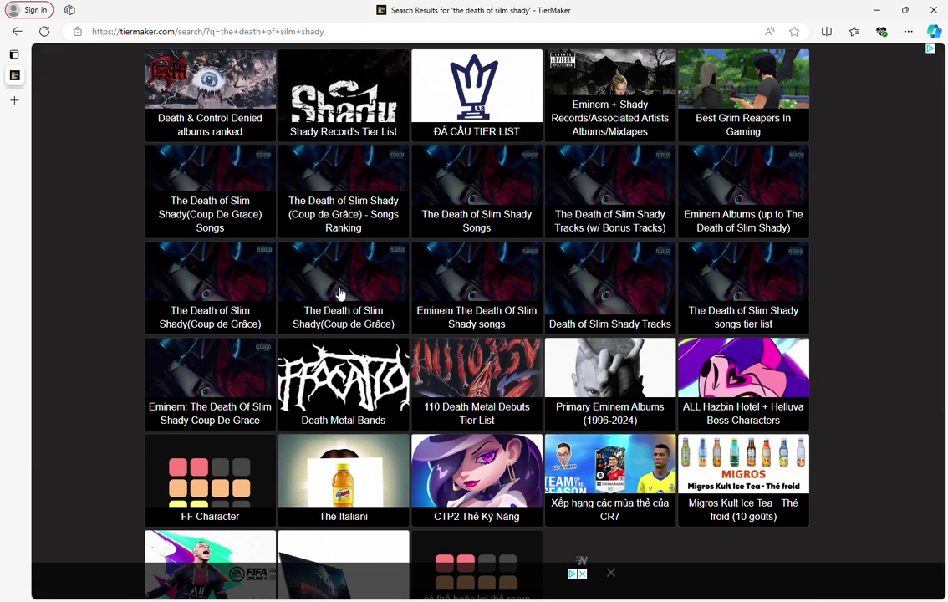
pyautogui.click(343, 196)
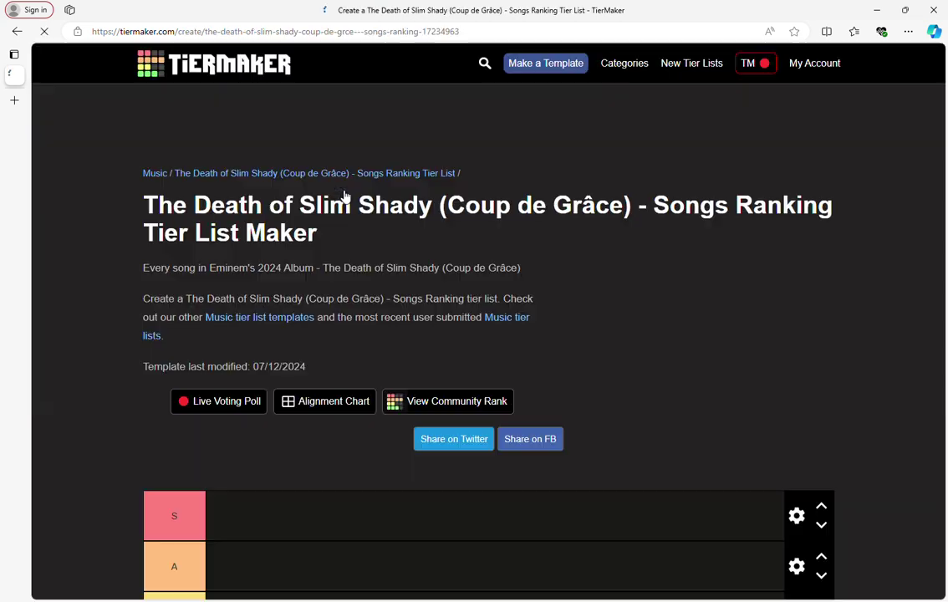
# Place Renaissance in the B tier, Habits in the A tier and Trouble in the F tier
pyautogui.scroll(-3, 307, 301)
pyautogui.scroll(-3, 174, 497)
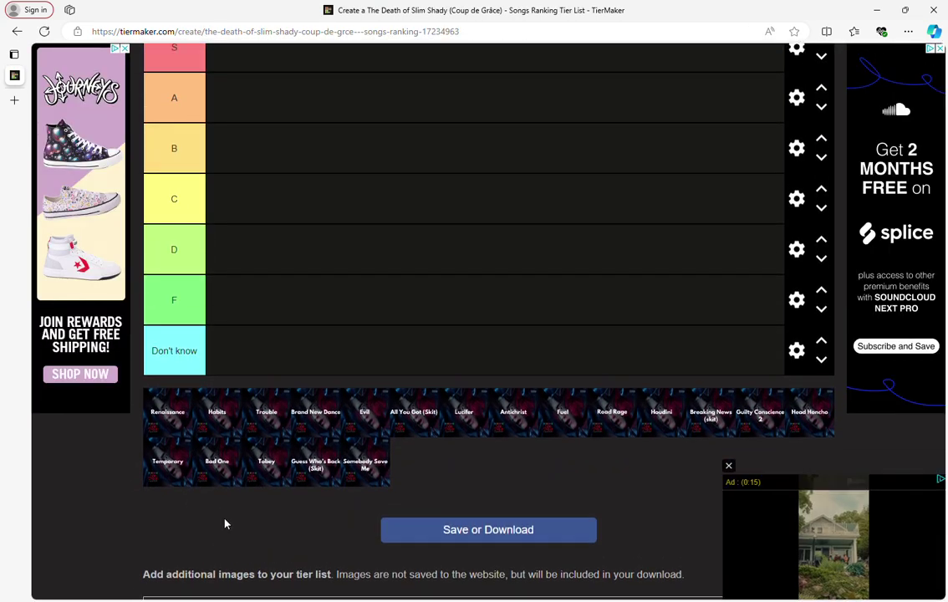
pyautogui.scroll(1, 234, 530)
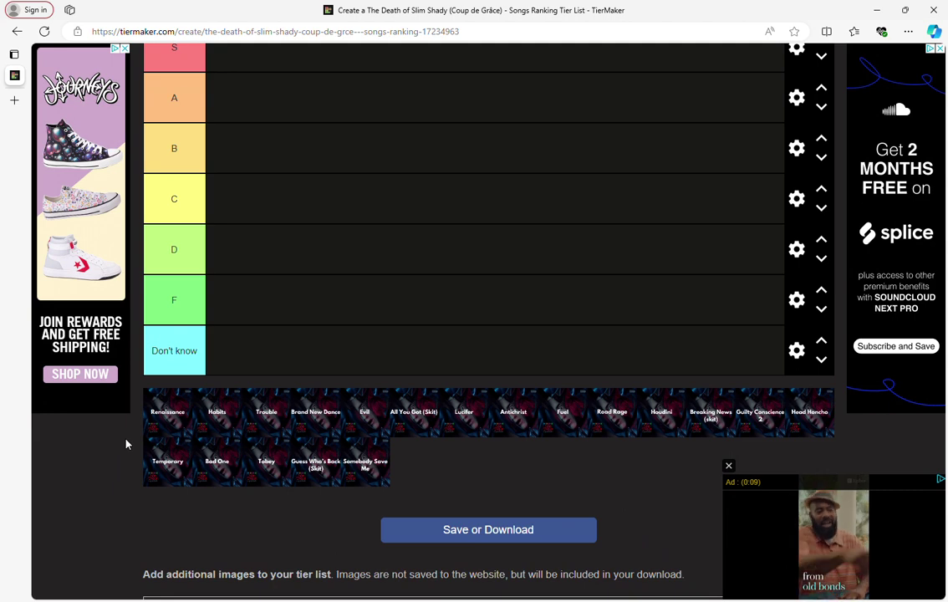
pyautogui.moveTo(186, 414); pyautogui.dragTo(265, 171)
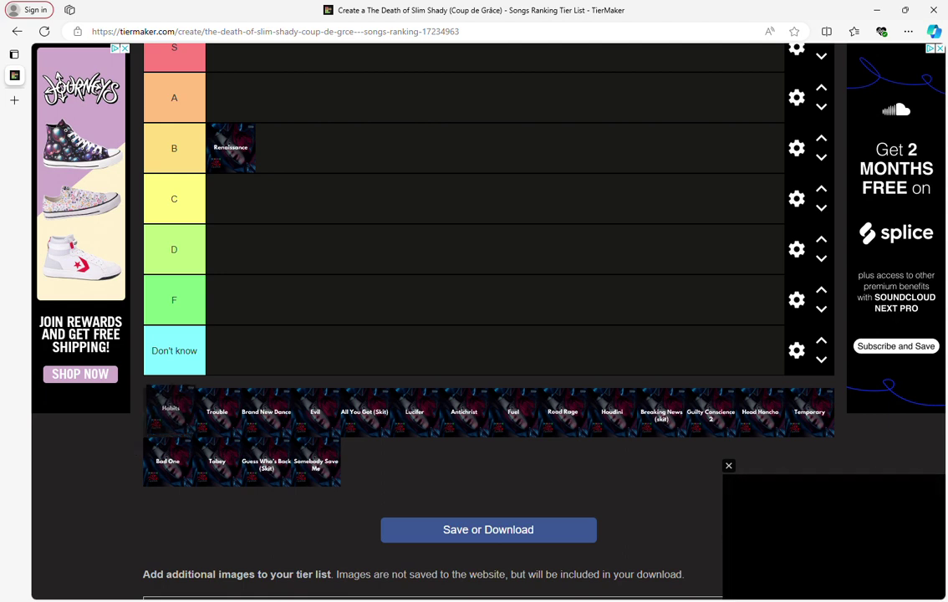
pyautogui.moveTo(167, 411); pyautogui.dragTo(228, 96)
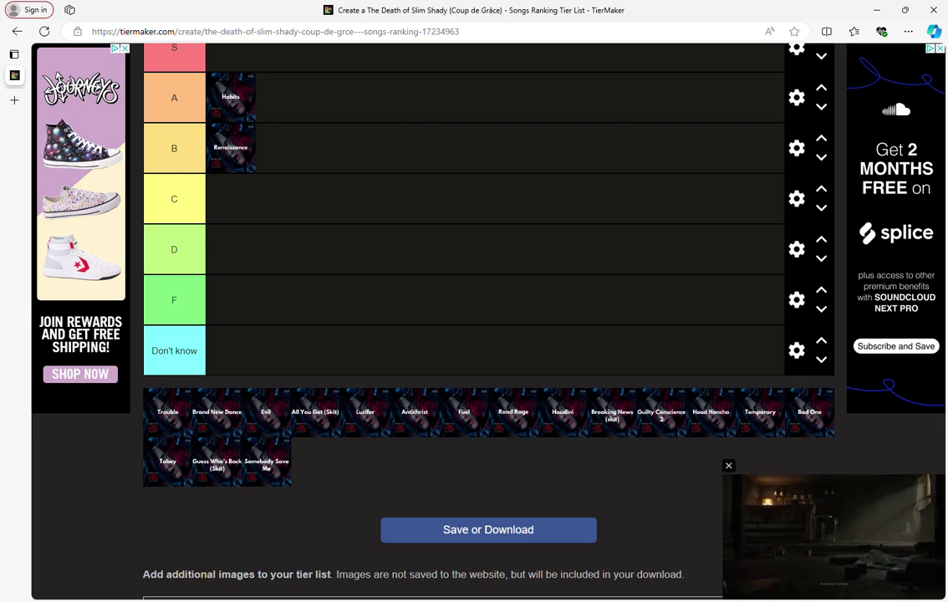
pyautogui.moveTo(167, 411); pyautogui.dragTo(231, 298)
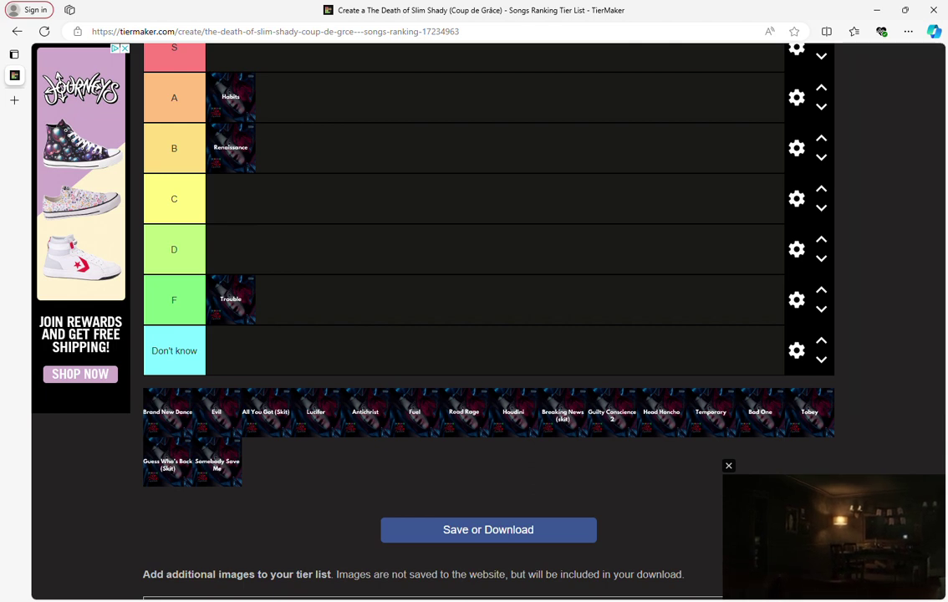
# Rank Brand New Dance in the S tier, Evil in the C tier and All You Got (Skit) in the Don't know tier
pyautogui.scroll(-3, 488, 335)
pyautogui.scroll(4, 488, 334)
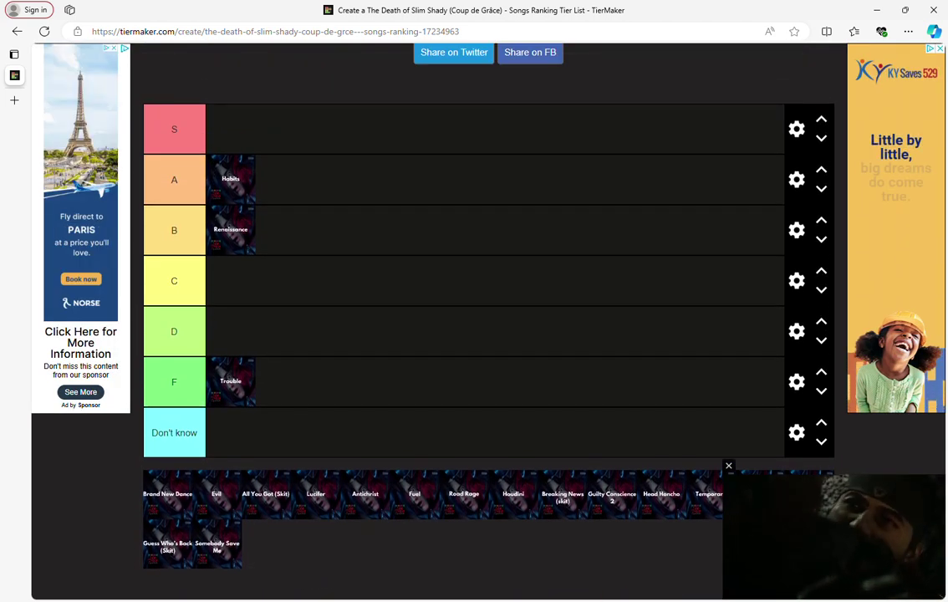
pyautogui.moveTo(167, 494); pyautogui.dragTo(219, 127)
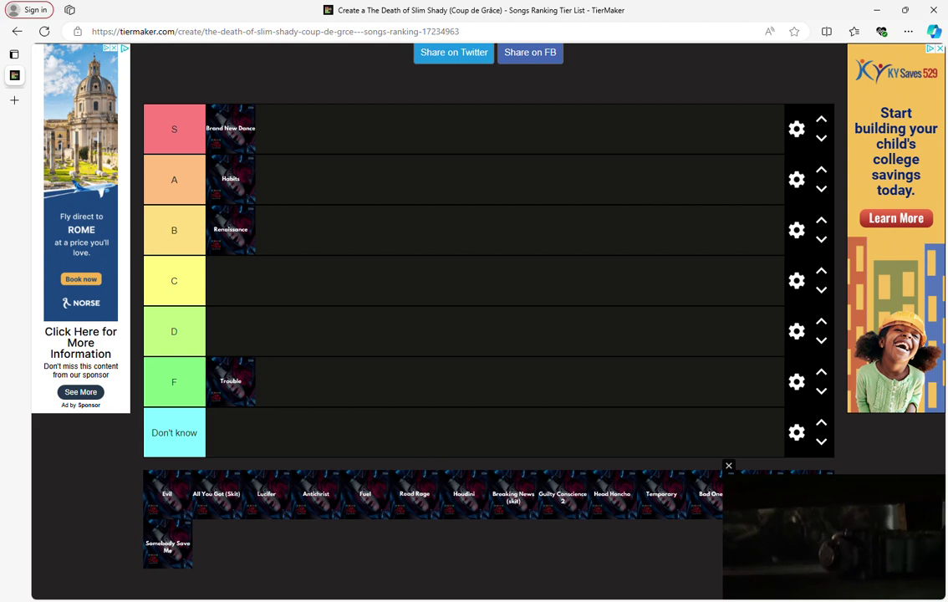
pyautogui.moveTo(167, 493); pyautogui.dragTo(230, 280)
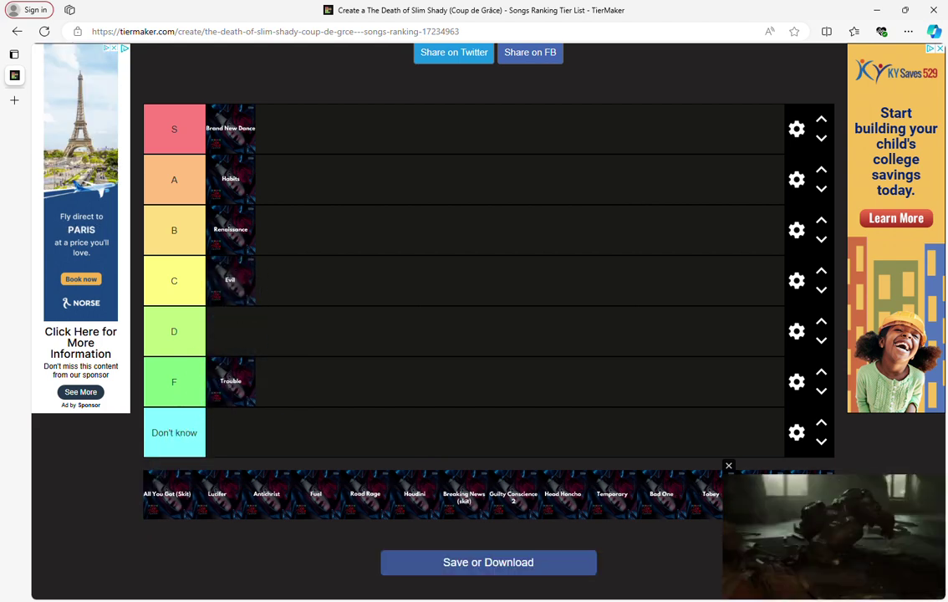
pyautogui.moveTo(167, 493); pyautogui.dragTo(234, 432)
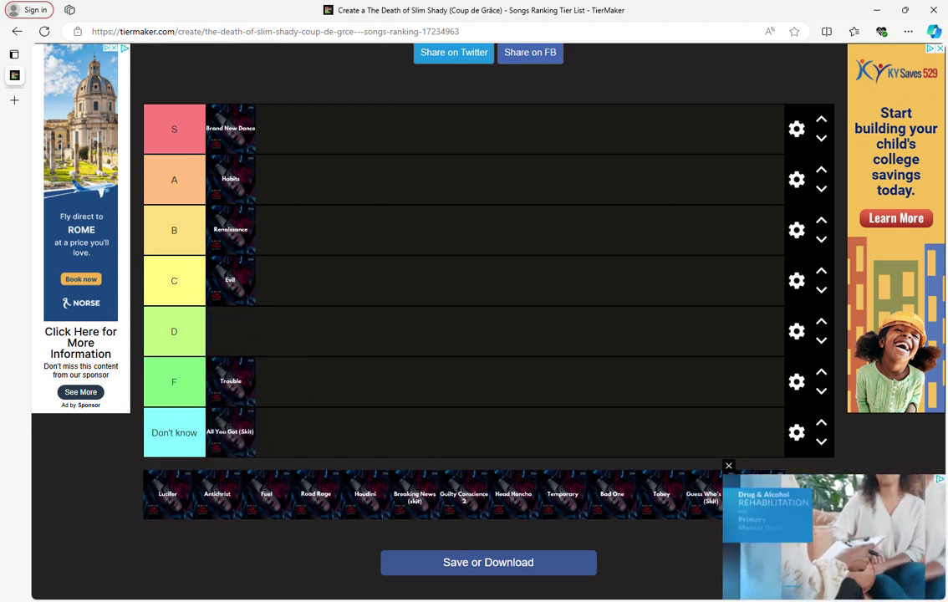
# Place Lucifer in the A tier, Antichrist in the B tier and Fuel in the C tier
pyautogui.scroll(-2, 474, 284)
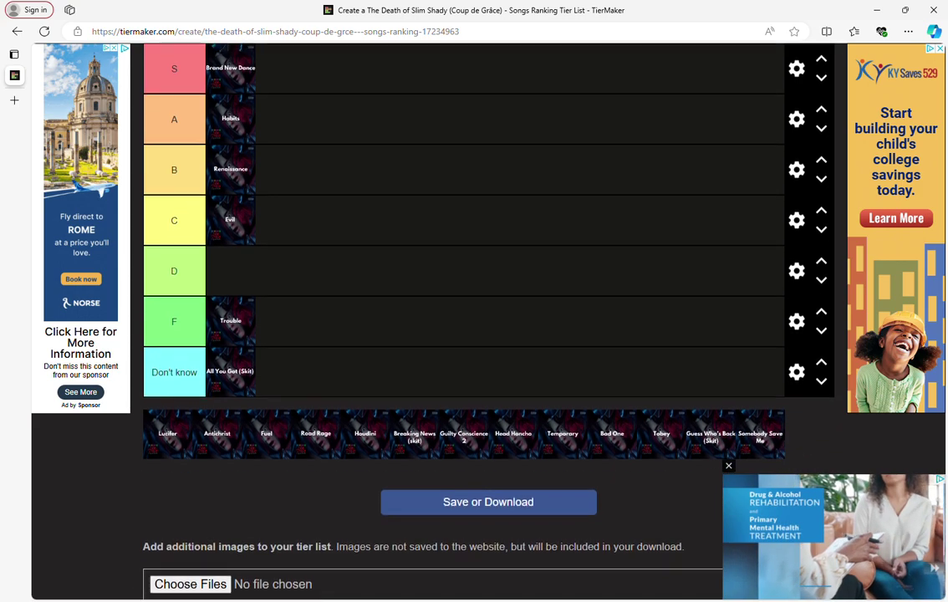
pyautogui.scroll(-1, 475, 284)
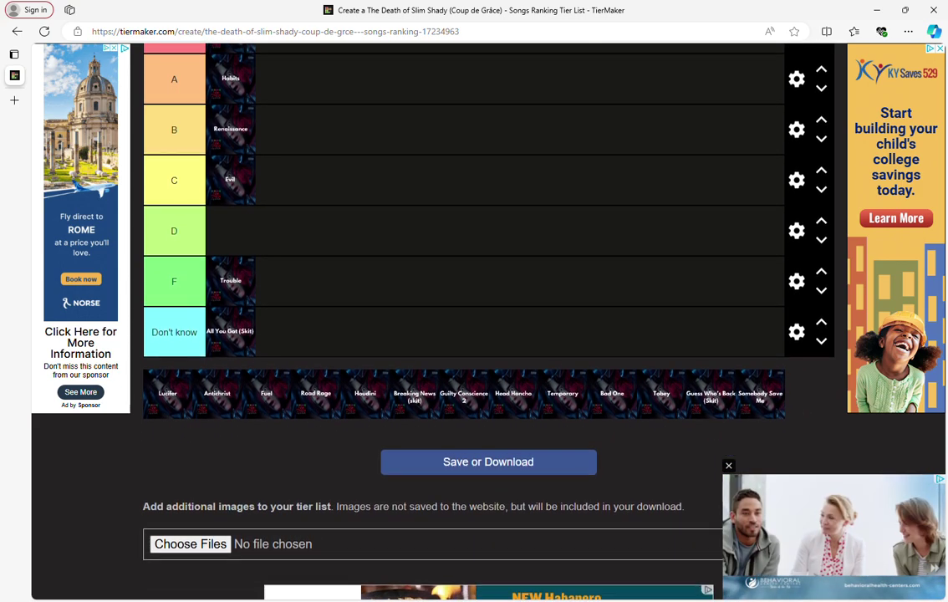
pyautogui.scroll(-7, 475, 285)
pyautogui.scroll(1, 475, 285)
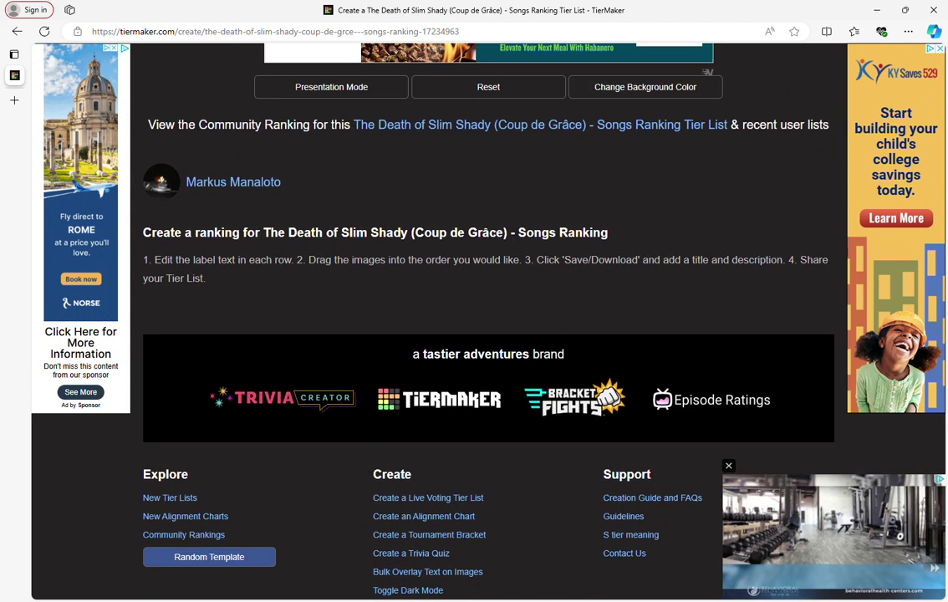
pyautogui.scroll(6, 475, 284)
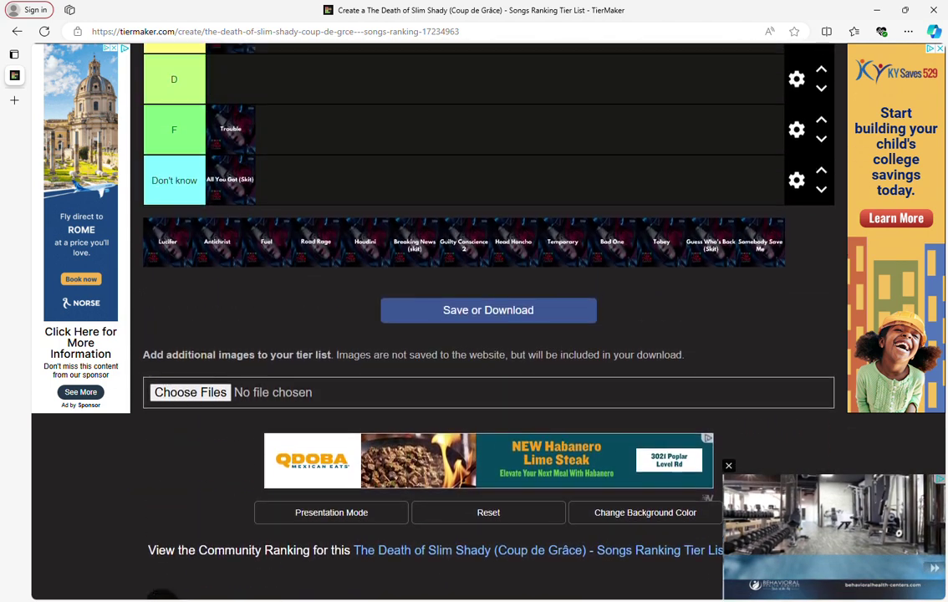
pyautogui.scroll(1, 475, 284)
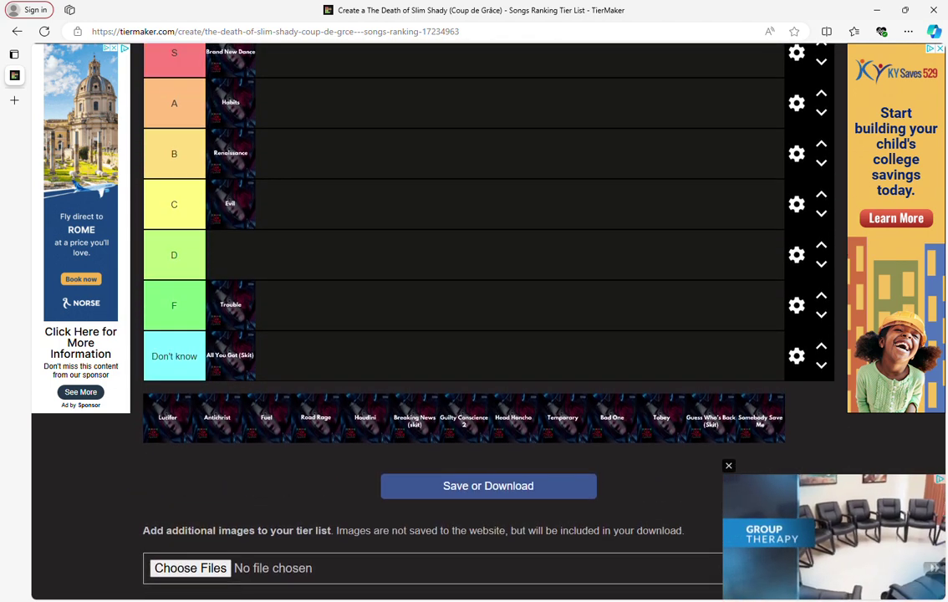
pyautogui.moveTo(167, 417); pyautogui.dragTo(251, 99)
pyautogui.scroll(2, 488, 292)
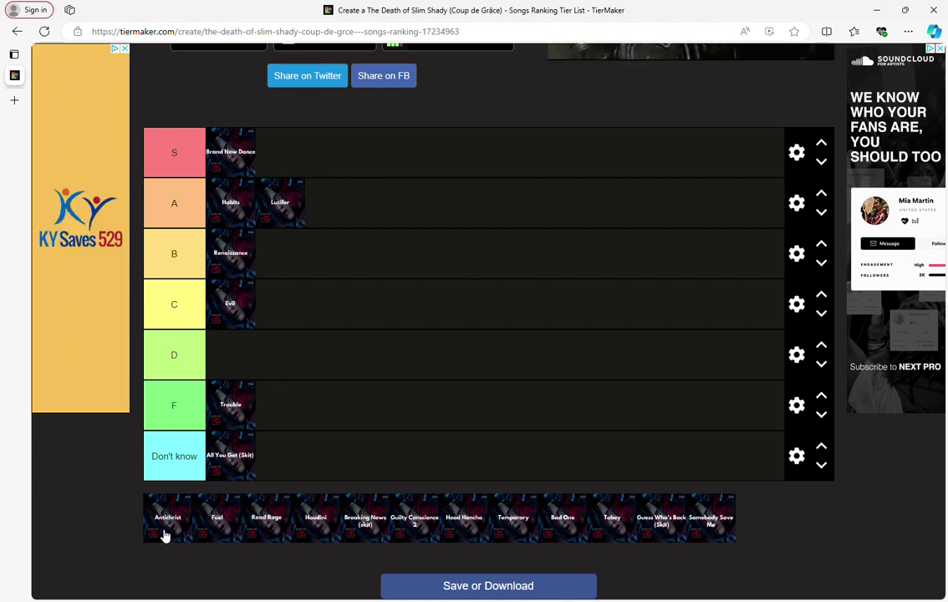
pyautogui.moveTo(163, 532); pyautogui.dragTo(296, 261)
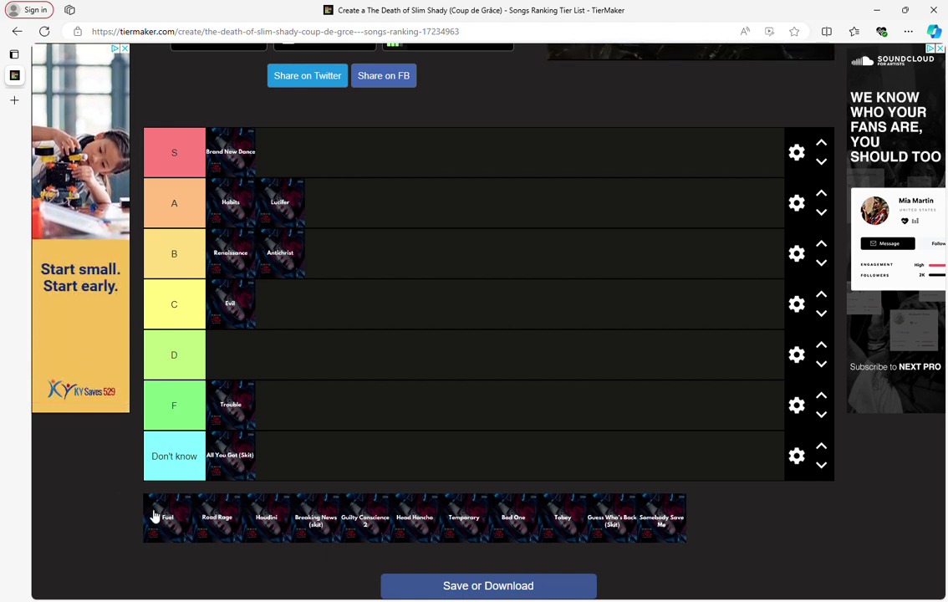
pyautogui.moveTo(159, 512); pyautogui.dragTo(264, 317)
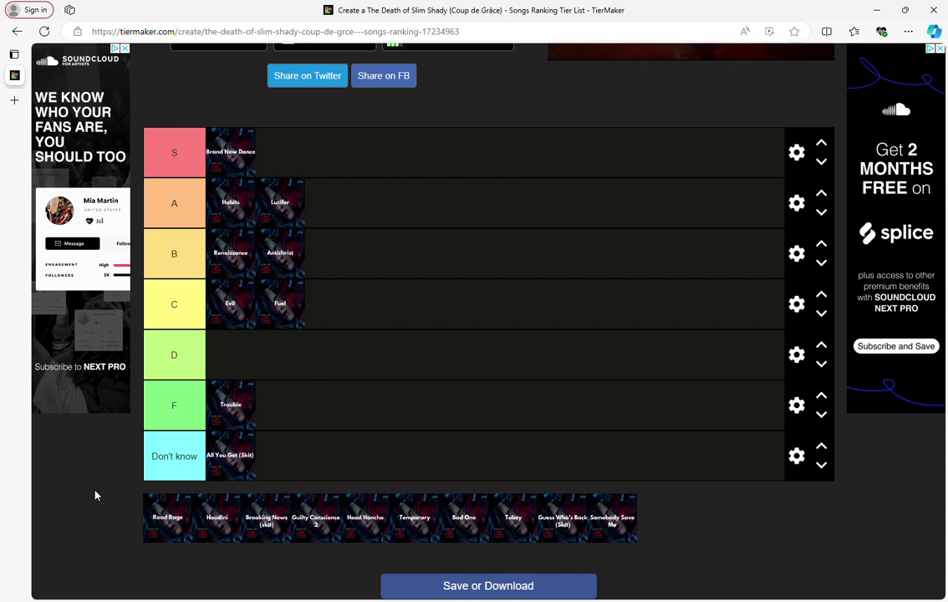
# Rank Road Rage ahead of Trouble in the F tier, Houdini in the S tier and Breaking News (skit) in the Don't know tier
pyautogui.moveTo(161, 539); pyautogui.dragTo(239, 403)
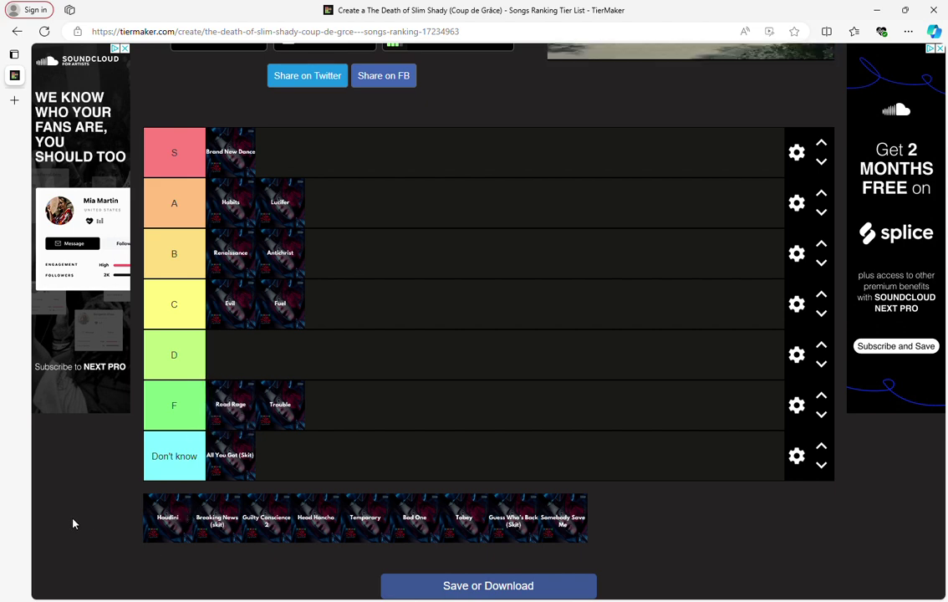
pyautogui.moveTo(167, 517); pyautogui.dragTo(280, 152)
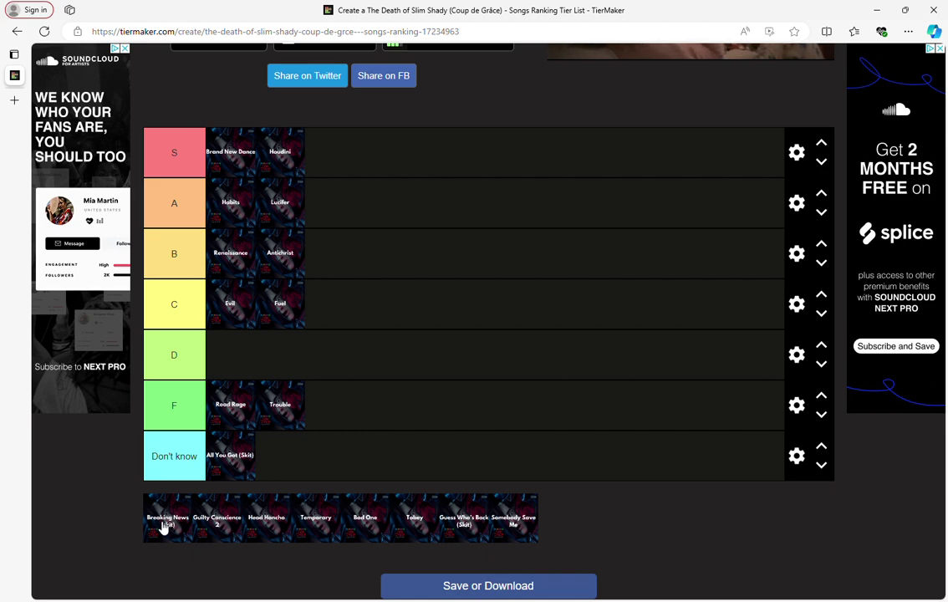
pyautogui.moveTo(164, 526); pyautogui.dragTo(301, 460)
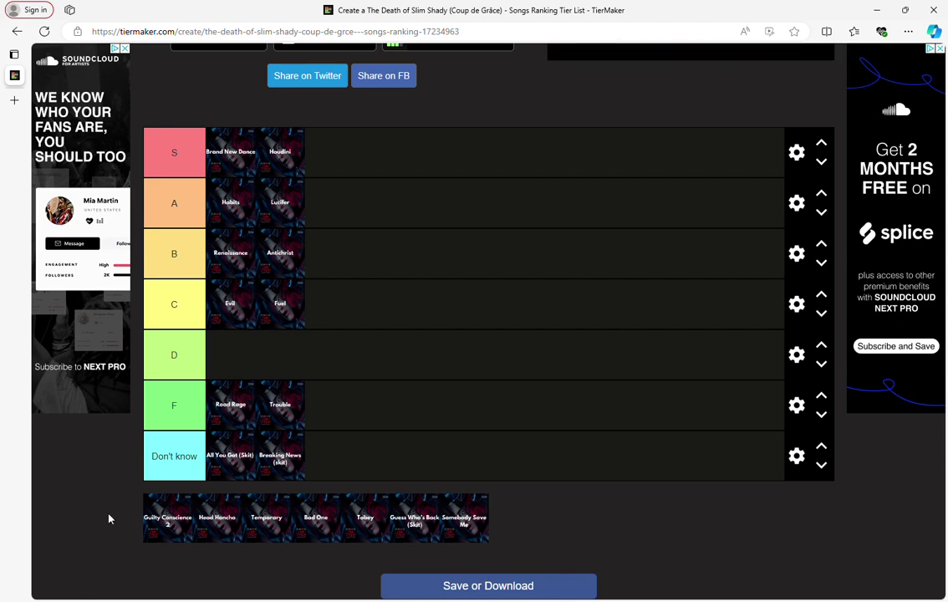
# Rank Head Honcho in the B tier and Guilty Conscience 2 in the A tier
pyautogui.moveTo(217, 517); pyautogui.dragTo(332, 203)
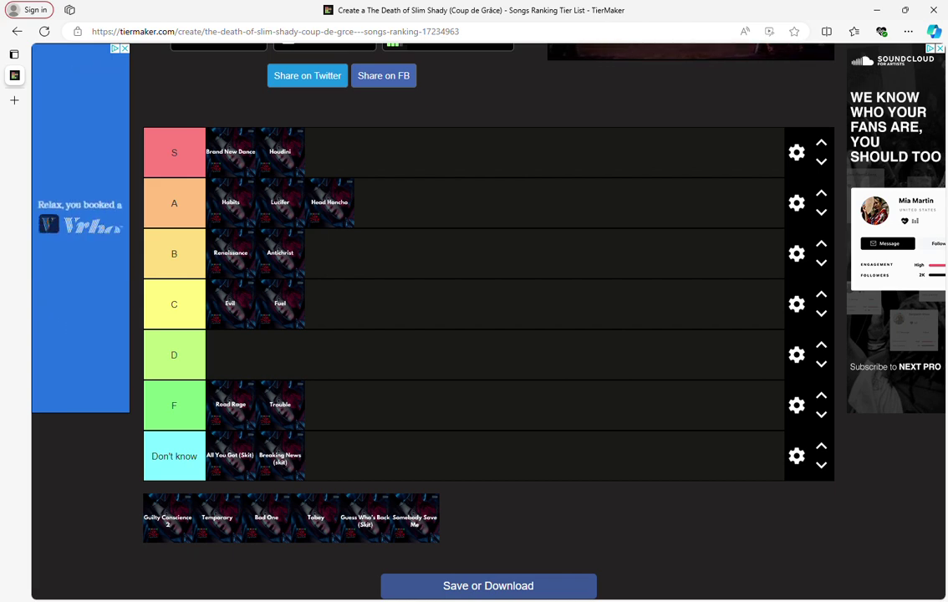
pyautogui.moveTo(330, 202); pyautogui.dragTo(331, 255)
pyautogui.moveTo(167, 516); pyautogui.dragTo(329, 203)
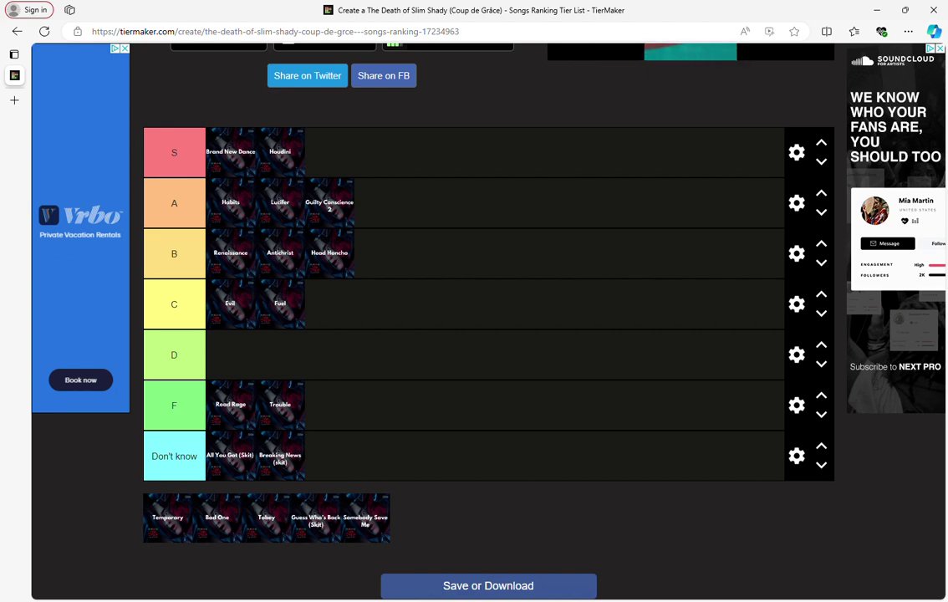
# Place Temporary in the S tier and Bad One in the C tier
pyautogui.scroll(-2, 489, 335)
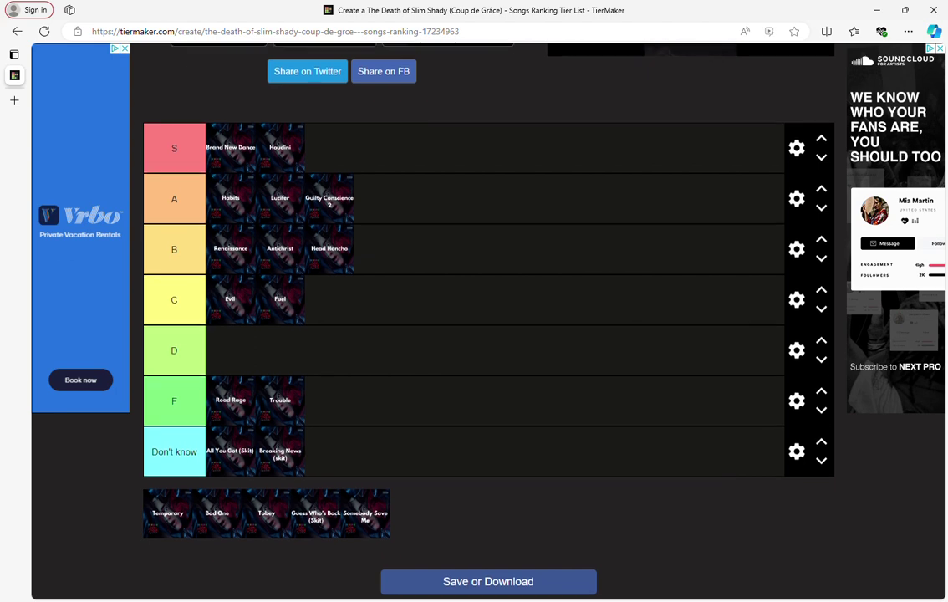
pyautogui.scroll(2, 488, 334)
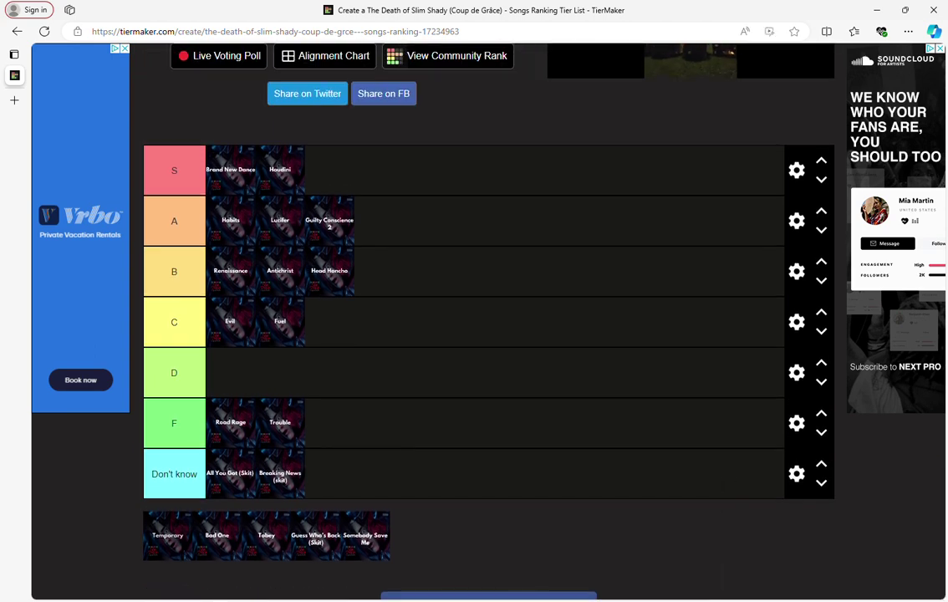
pyautogui.moveTo(167, 535); pyautogui.dragTo(329, 191)
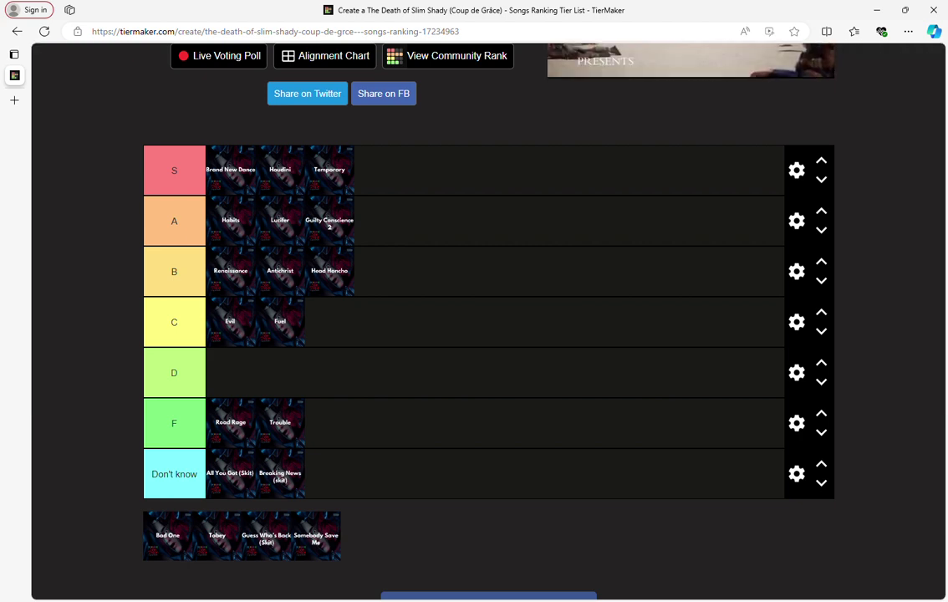
pyautogui.moveTo(167, 535); pyautogui.dragTo(300, 309)
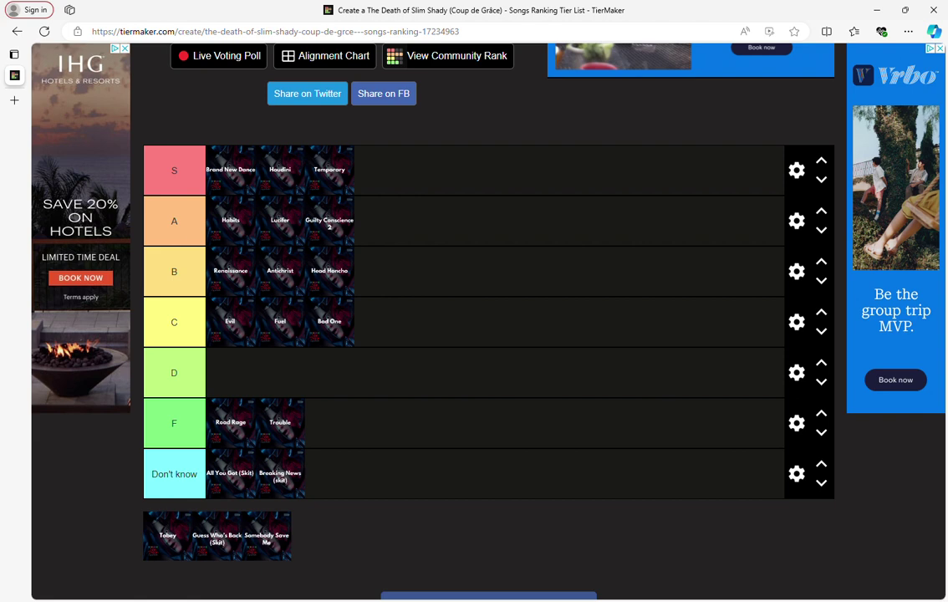
# Rank the last tracks: Tobey and Somebody Save Me in the S tier, and Guess Who's Back (Skit) in the B tier
pyautogui.moveTo(167, 535); pyautogui.dragTo(388, 182)
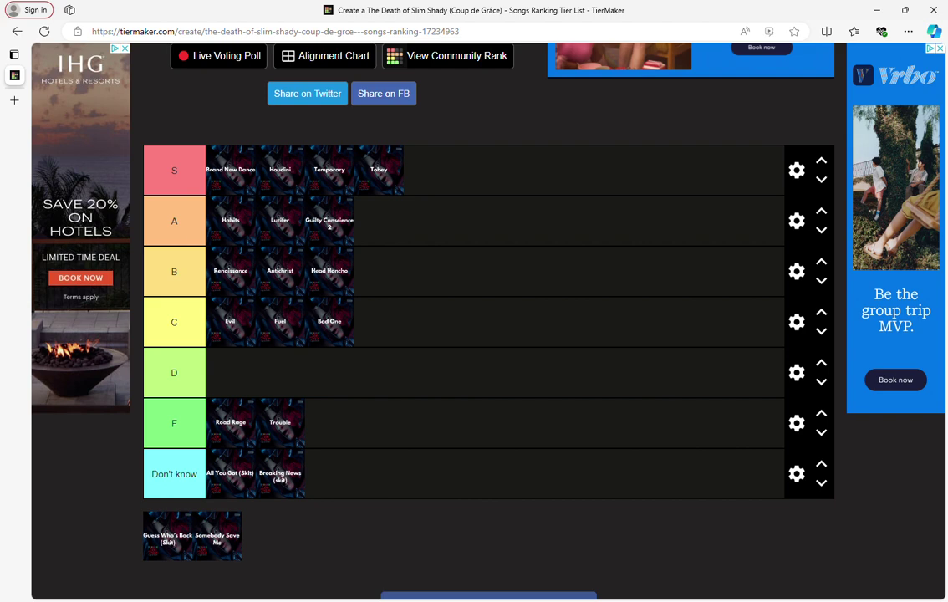
pyautogui.moveTo(167, 535); pyautogui.dragTo(383, 265)
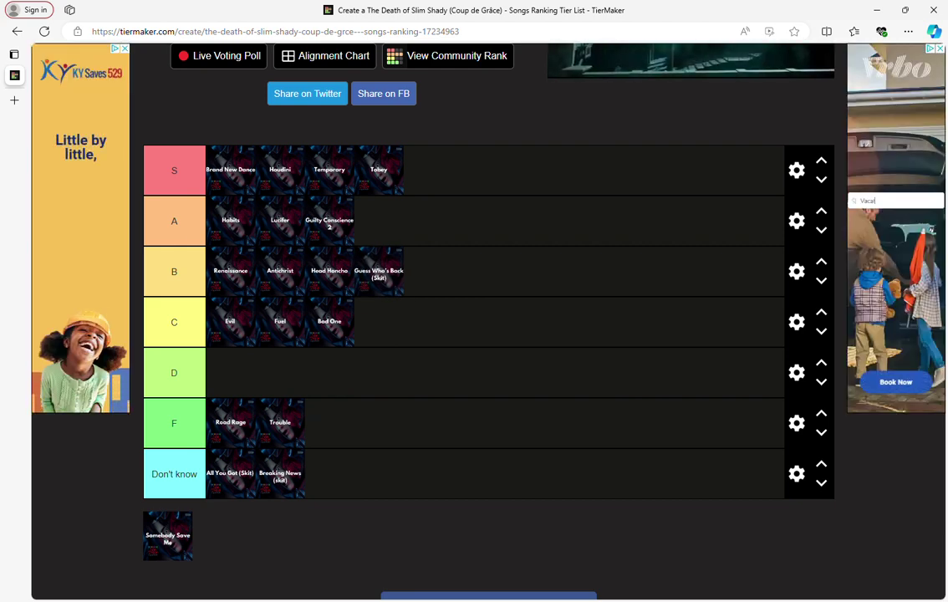
pyautogui.moveTo(167, 535); pyautogui.dragTo(451, 186)
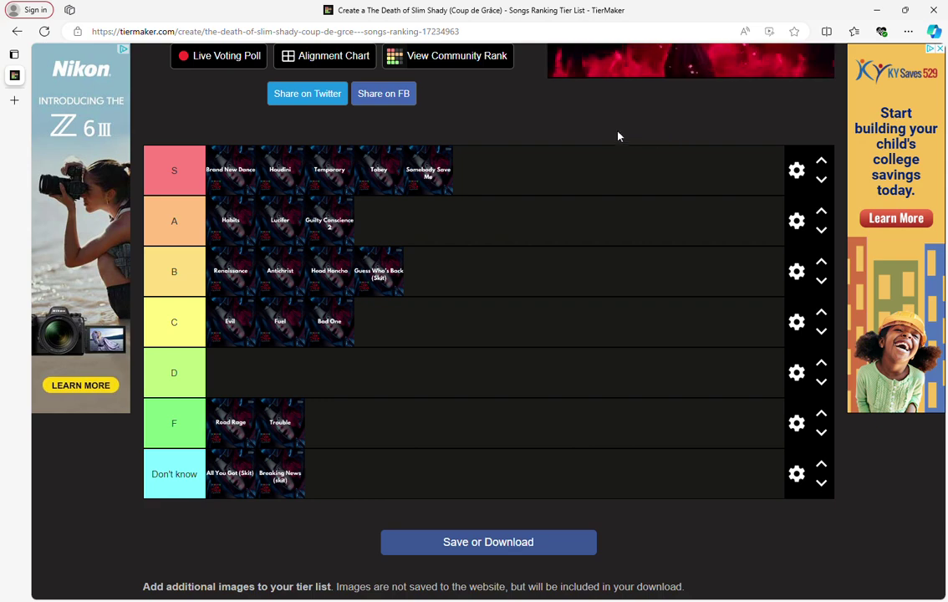
pyautogui.scroll(2, 558, 155)
pyautogui.scroll(3, 493, 132)
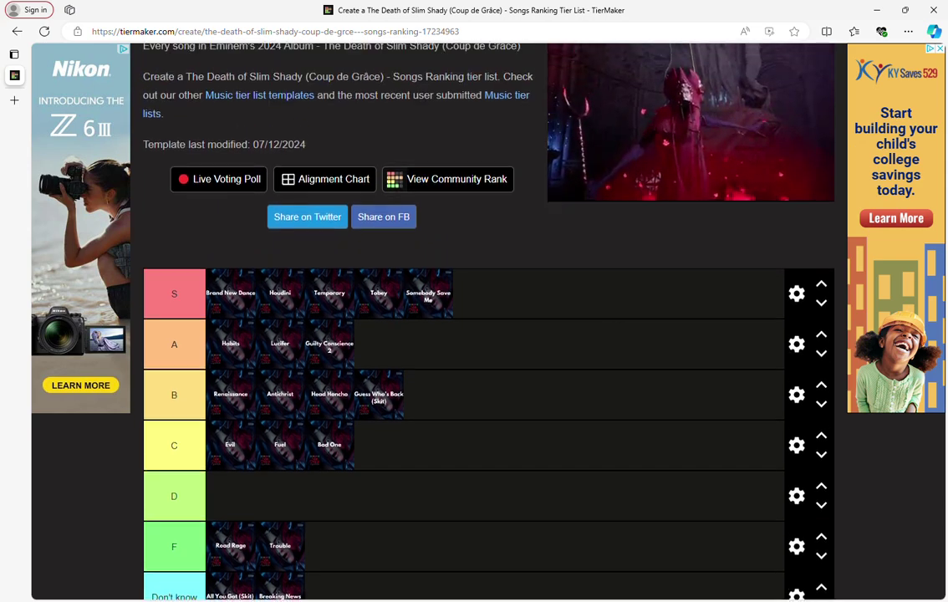